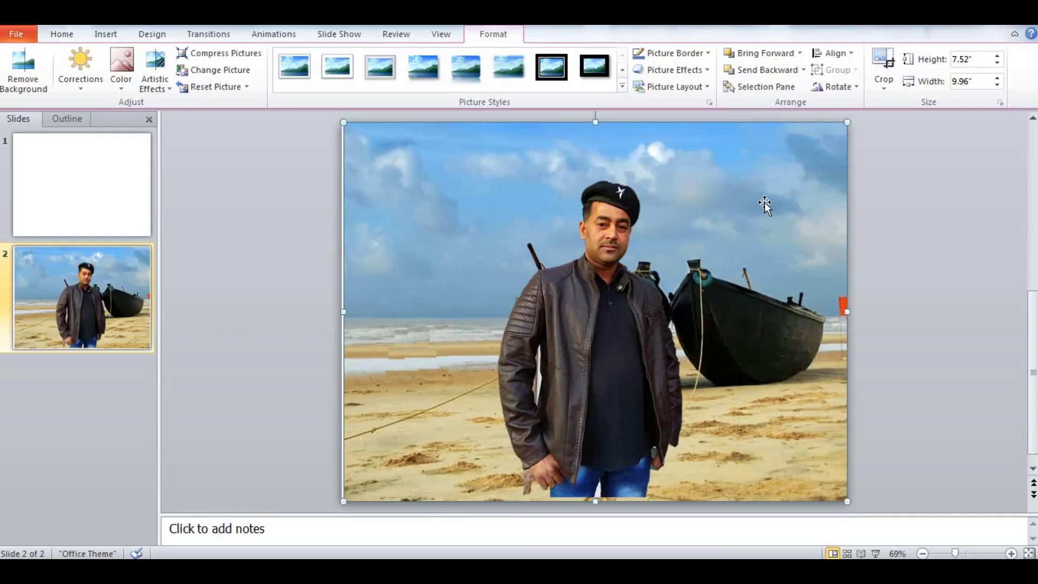
Step: Move the man's picture across the beach scene, then shrink him and place him lower
mouse_move(566, 297)
left_mouse_down()
mouse_move(468, 298)
mouse_move(435, 280)
left_mouse_up()
mouse_move(603, 481)
left_mouse_down()
mouse_move(528, 382)
mouse_move(521, 471)
left_mouse_up()
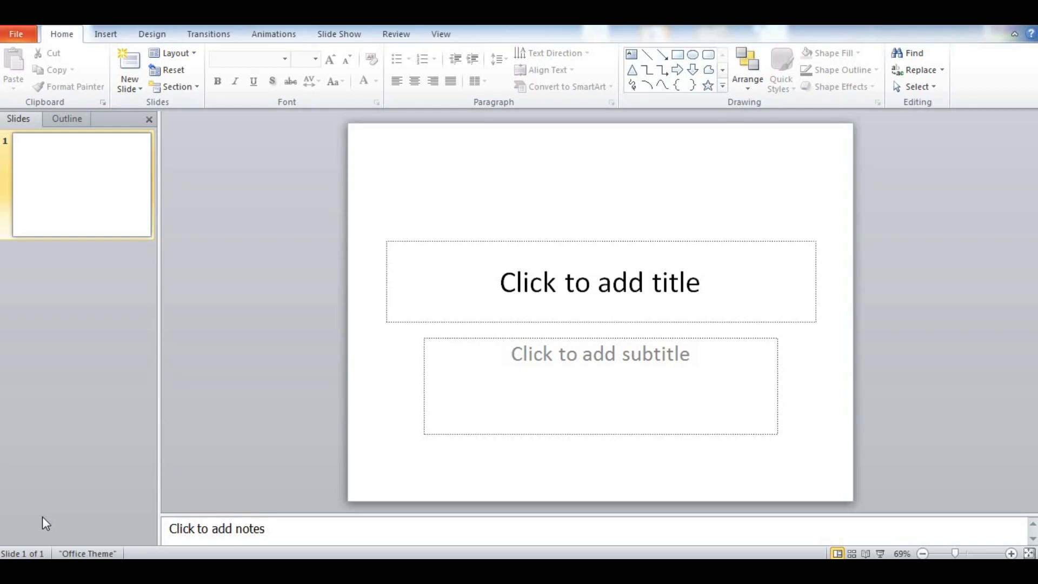
Step: Add a Blank-layout slide after the title slide, then preview the man's photo file
left_click(111, 307)
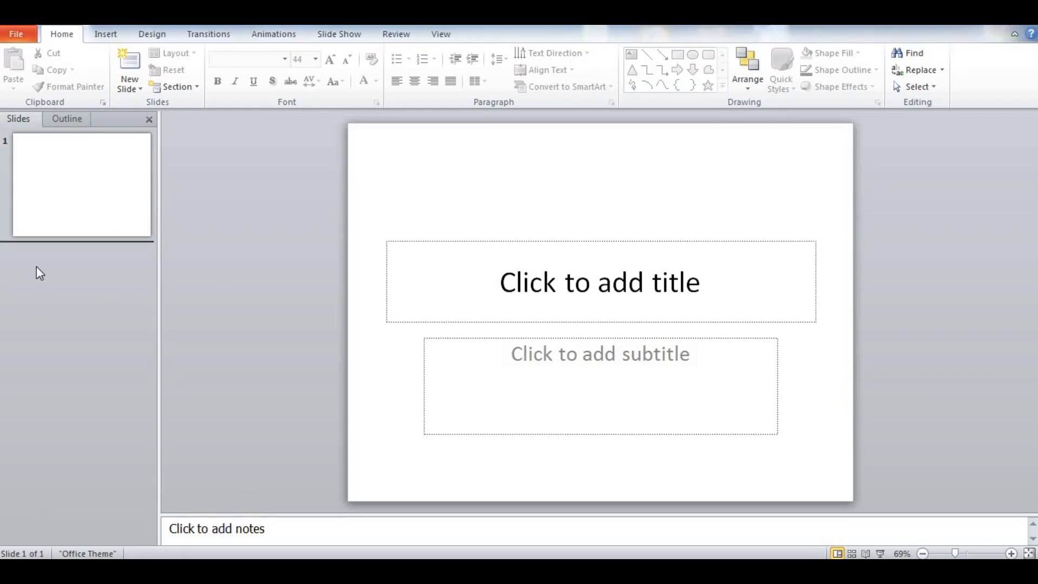
left_click(130, 88)
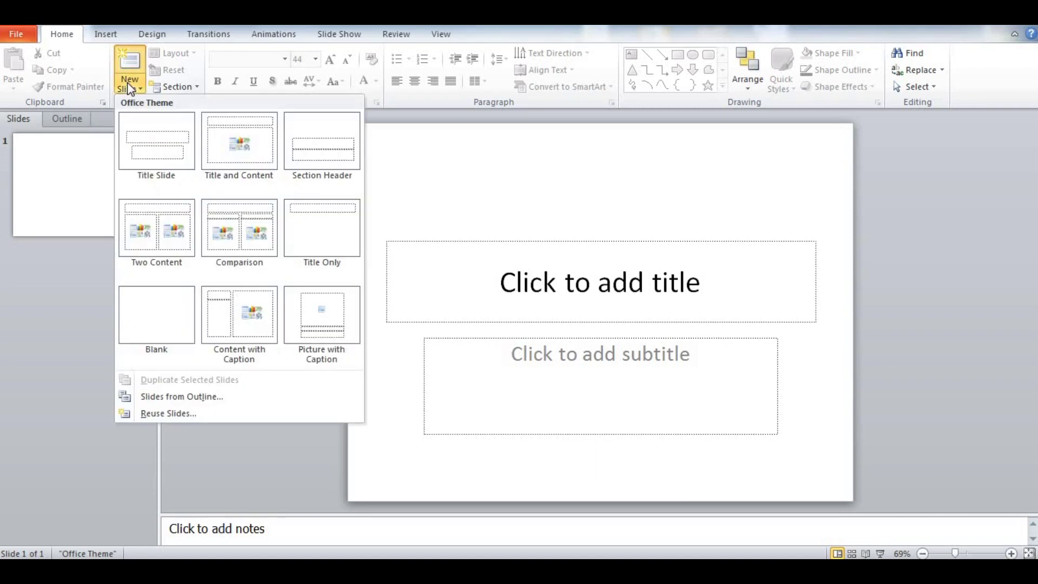
left_click(159, 318)
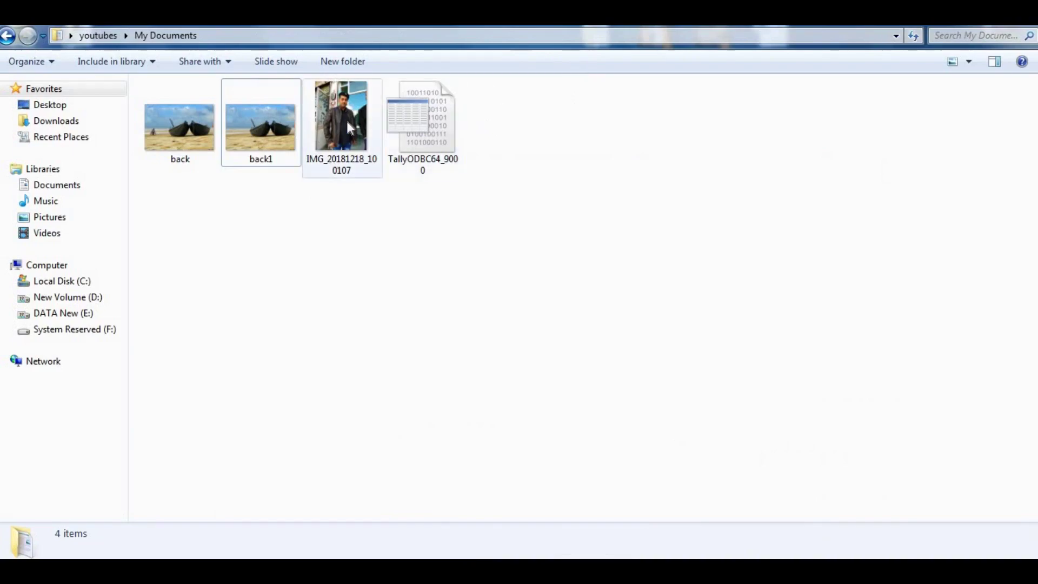
left_click(345, 117)
double_click(346, 121)
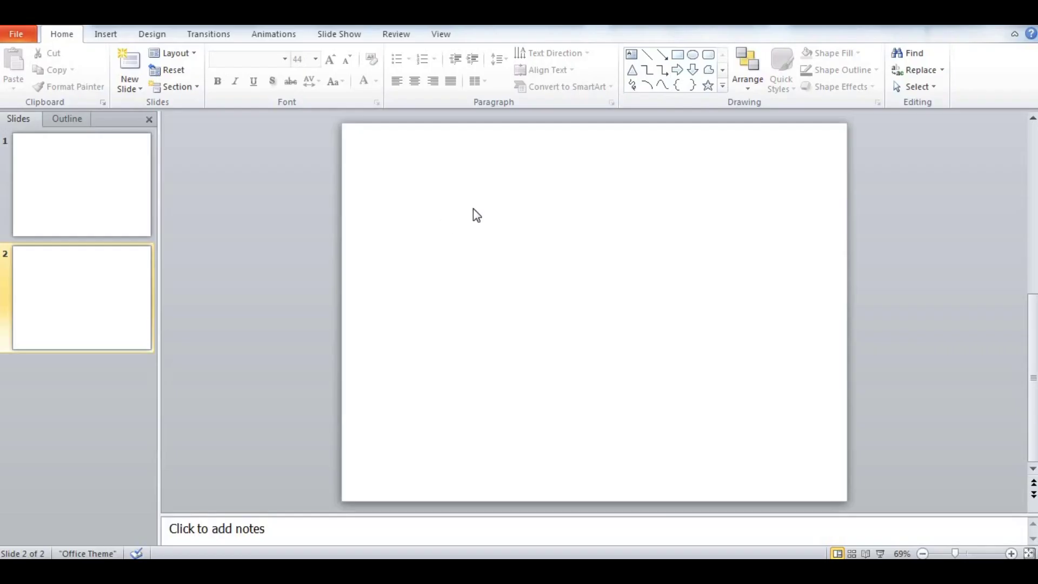
Step: Insert the man's street photo on slide 2 and size it to 7.42" tall by 5.56" wide
left_click(105, 35)
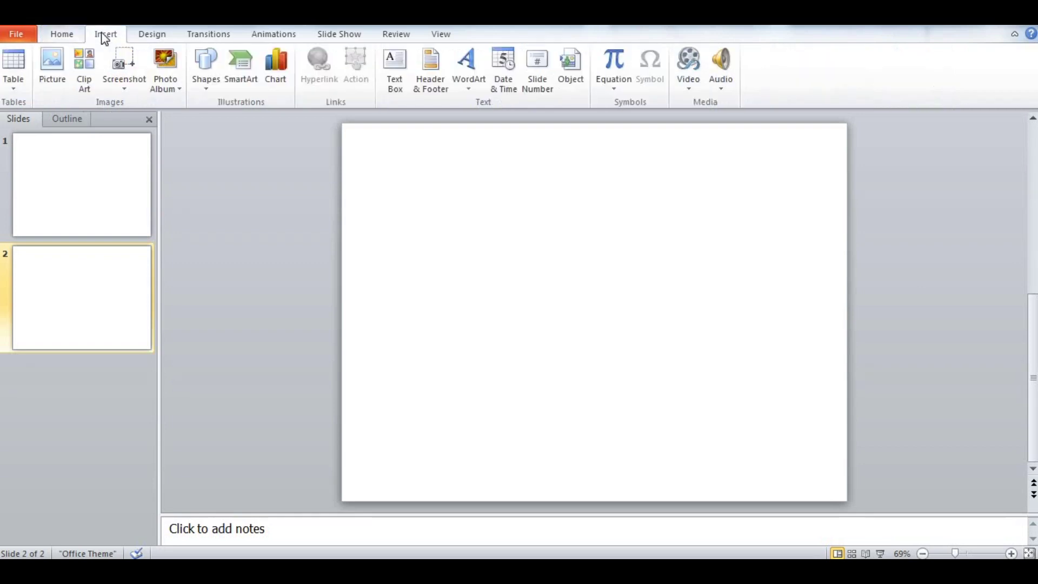
left_click(52, 64)
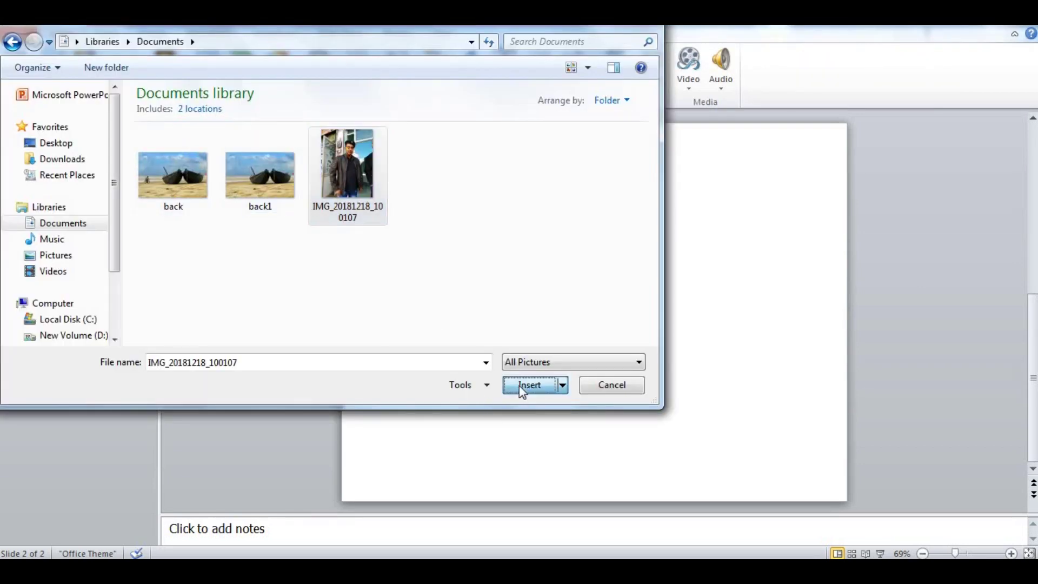
left_click(519, 385)
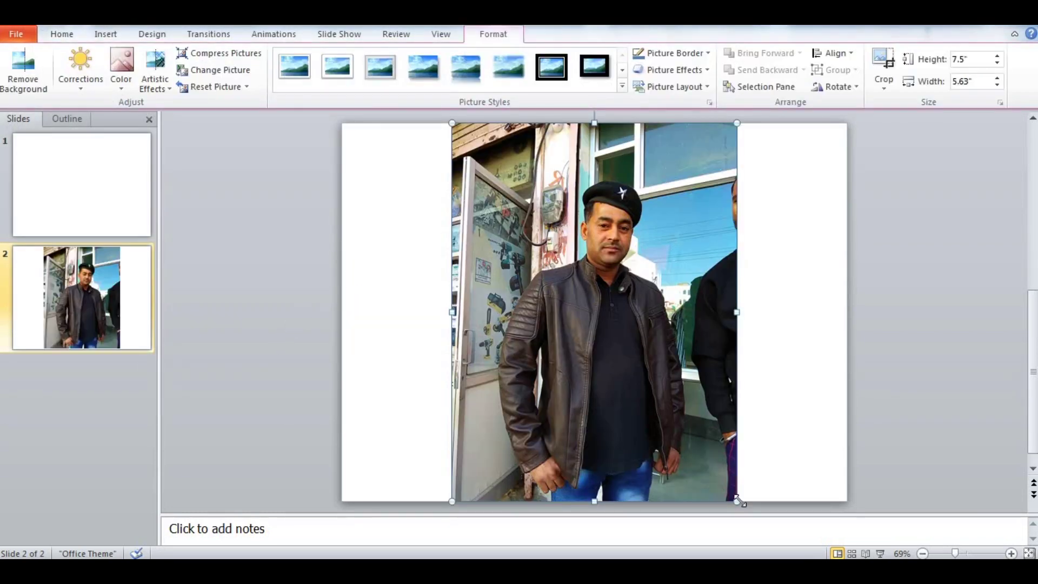
left_click_drag(737, 501, 658, 396)
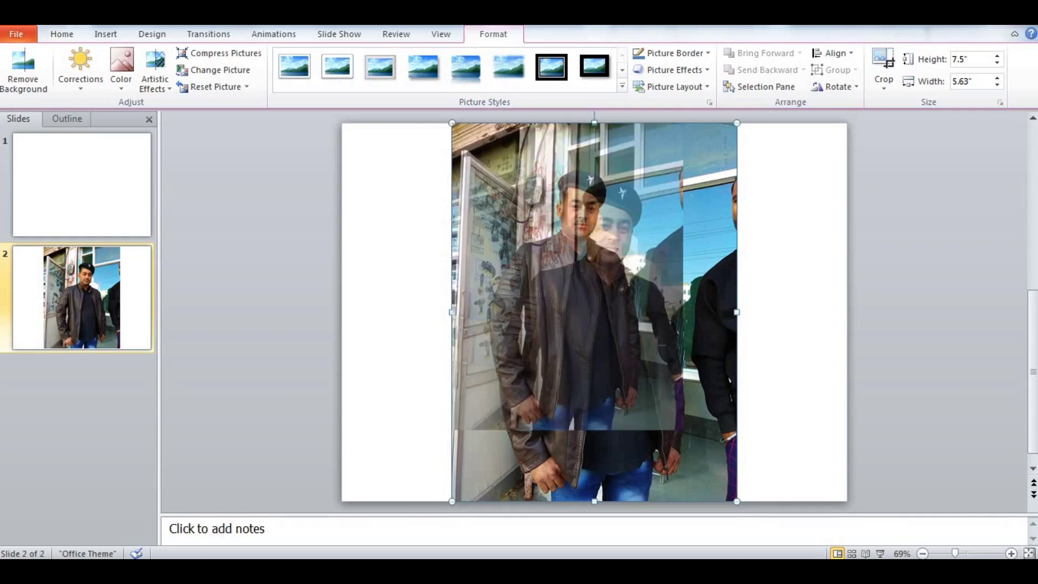
mouse_move(658, 397)
left_mouse_down()
mouse_move(734, 456)
mouse_move(734, 497)
left_mouse_up()
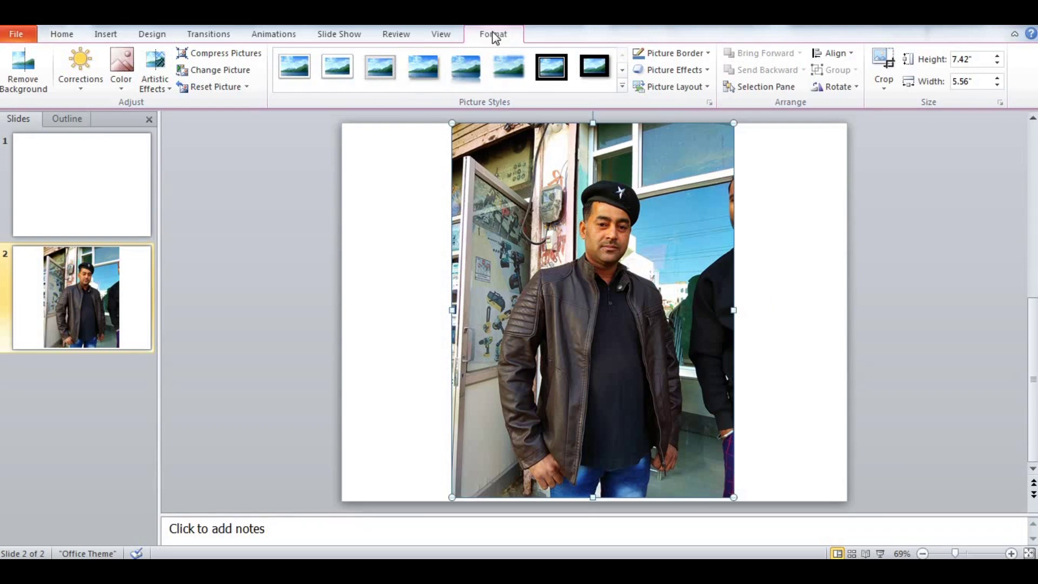
Step: Start Remove Background on the photo and stretch the keep marquee over the man's whole figure
left_click(24, 76)
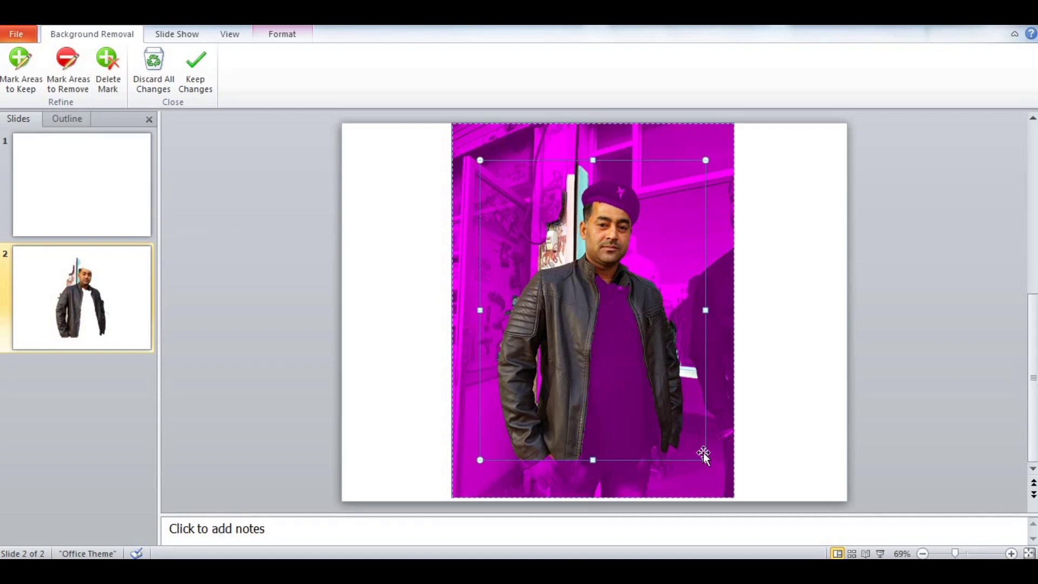
mouse_move(706, 460)
left_mouse_down()
mouse_move(702, 503)
mouse_move(689, 497)
left_mouse_up()
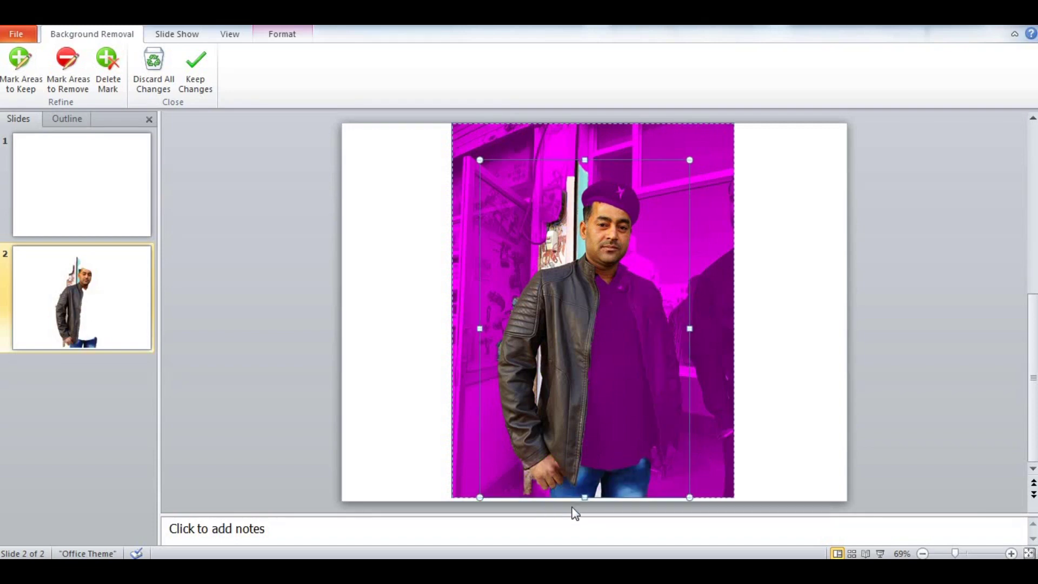
scroll(615, 261, "up", 3)
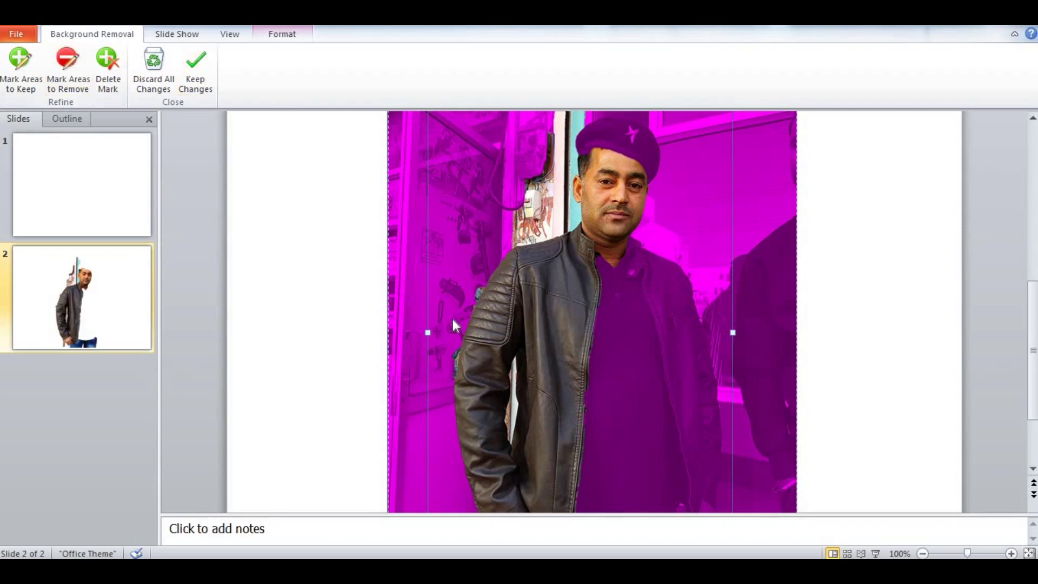
left_click(19, 65)
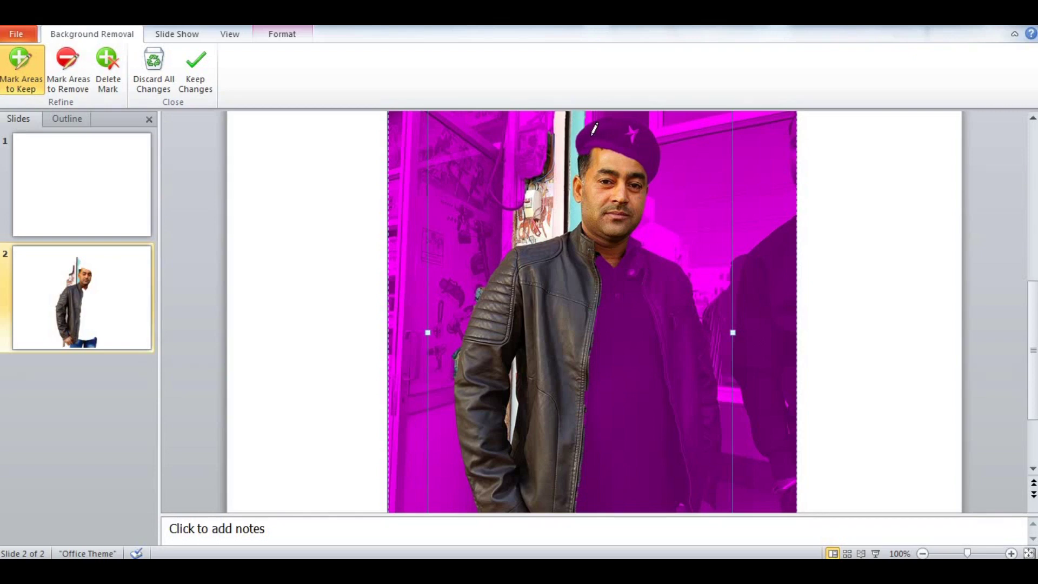
Step: Mark the cap, its emblem, the dark shirt and the jacket's right side as areas to keep
left_click_drag(652, 145, 651, 149)
left_click(625, 125)
left_click_drag(693, 482, 692, 483)
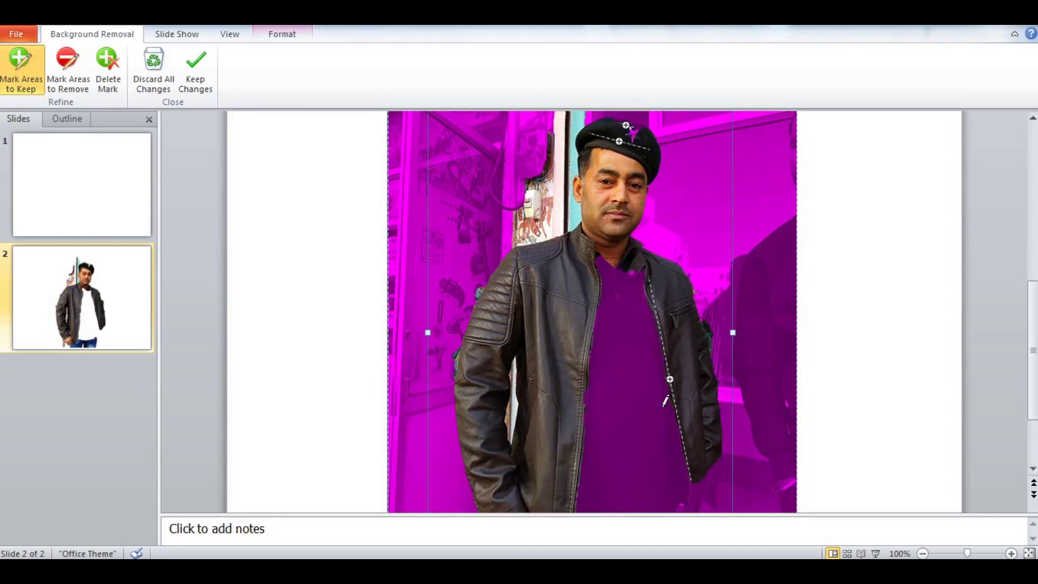
left_click_drag(629, 292, 610, 492)
scroll(703, 505, "down", 1)
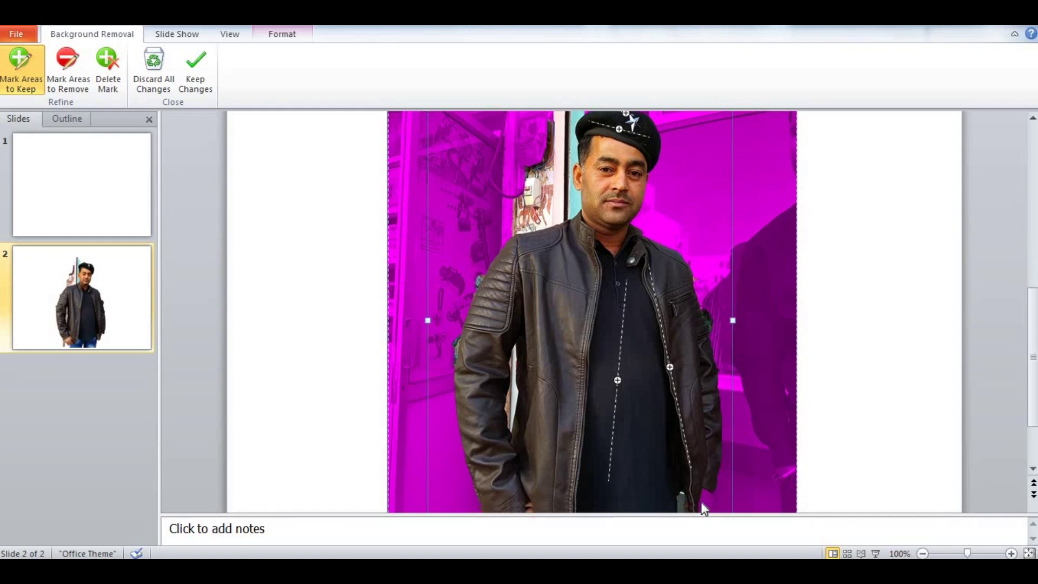
scroll(678, 424, "down", 3)
left_click(706, 435)
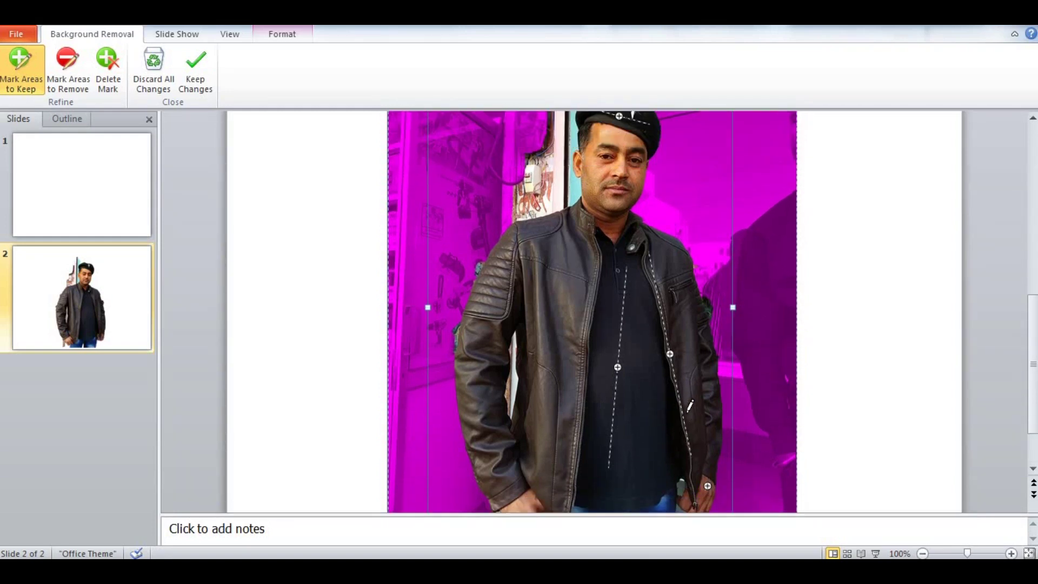
scroll(697, 427, "up", 3)
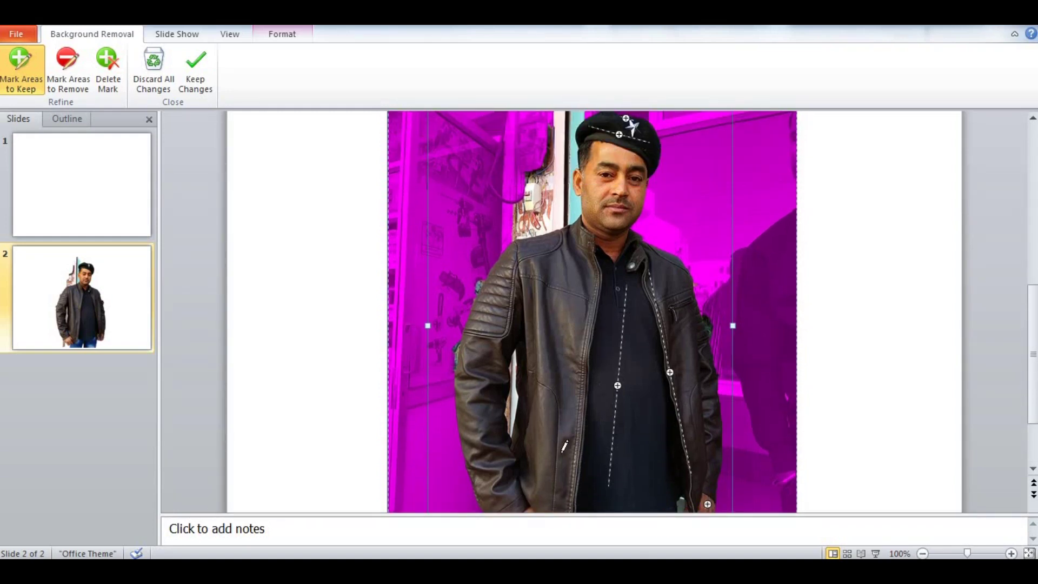
Step: Mark the pole, the wall strip left of the head and background beside the jacket for removal
left_click(71, 66)
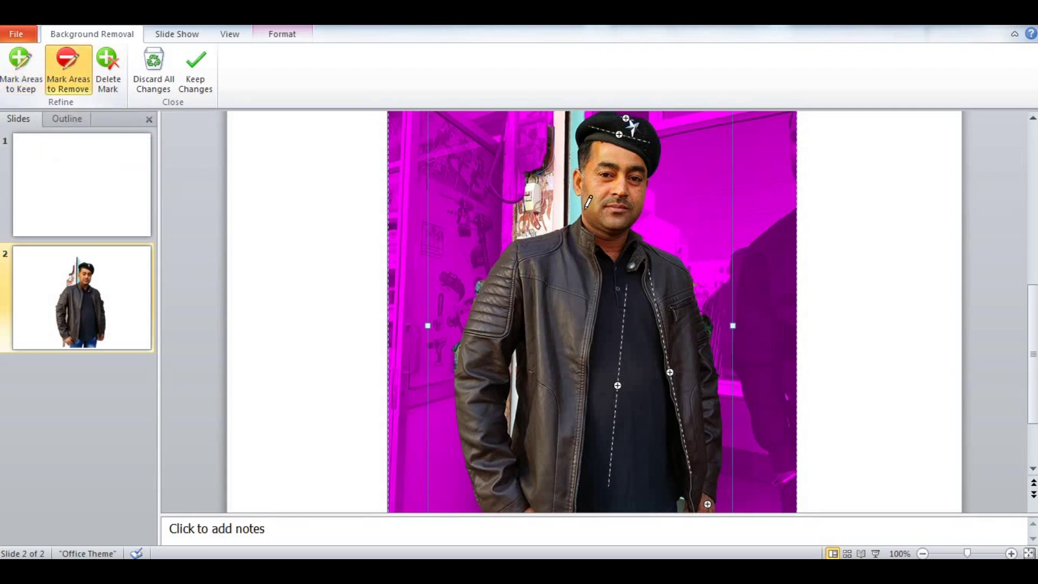
left_click_drag(572, 114, 574, 136)
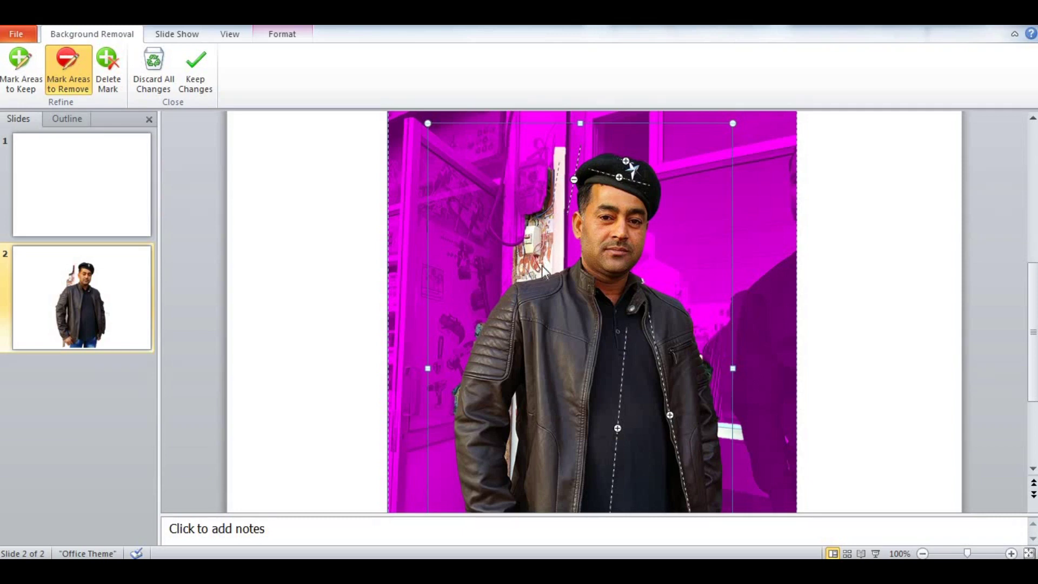
left_click_drag(559, 162, 543, 265)
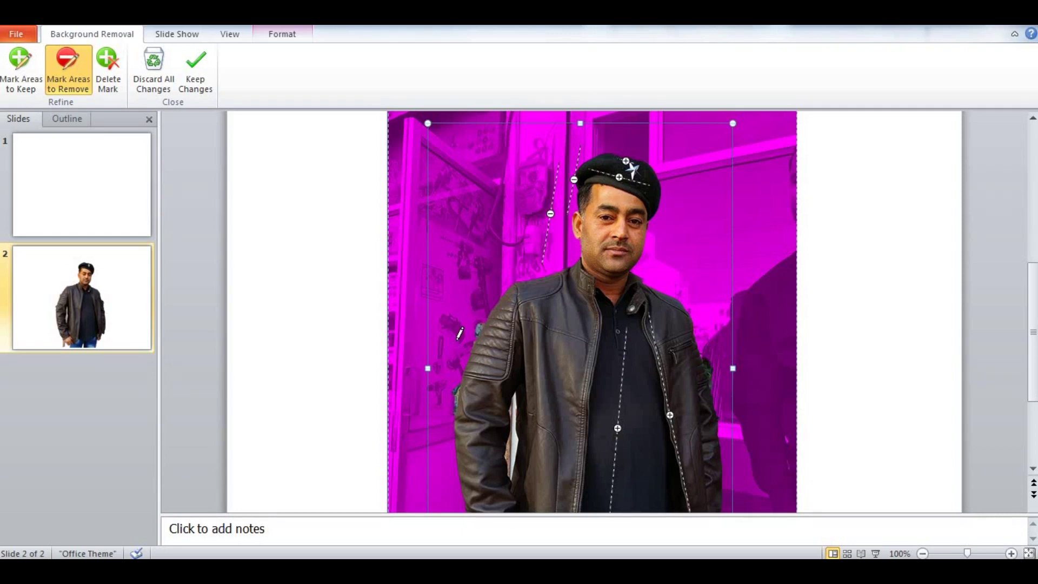
left_click_drag(714, 381, 707, 361)
left_click_drag(1035, 320, 1035, 355)
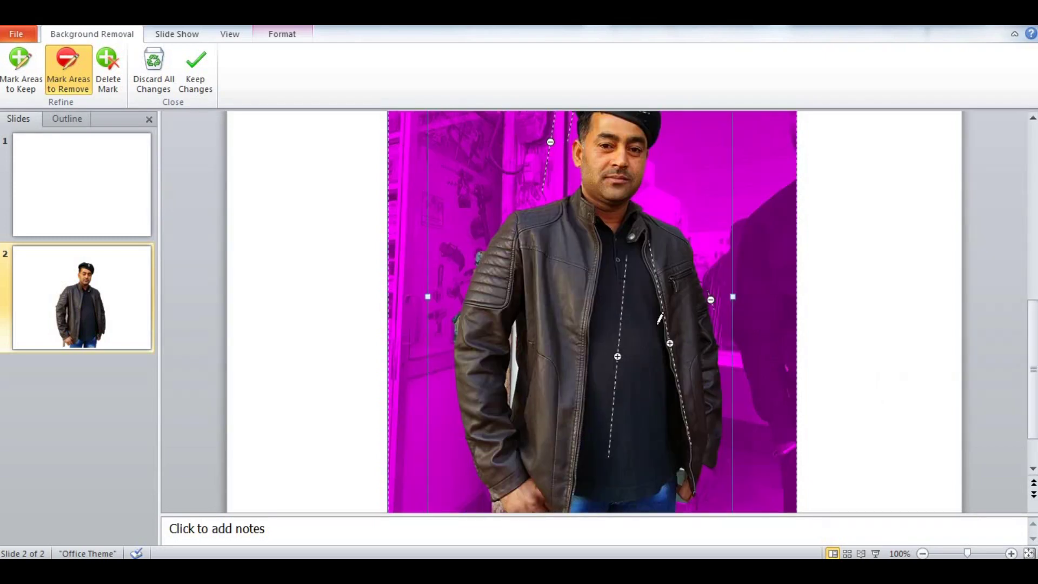
left_click(475, 258)
left_click(455, 324)
Step: Keep the background-removal changes so only the man remains on the white slide
left_click(191, 74)
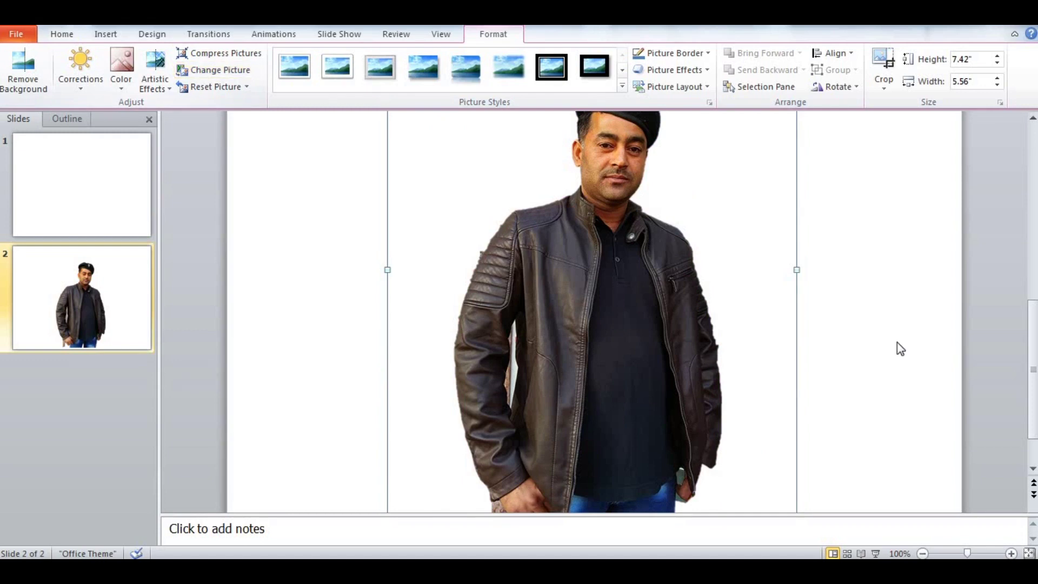
scroll(895, 349, "up", 2)
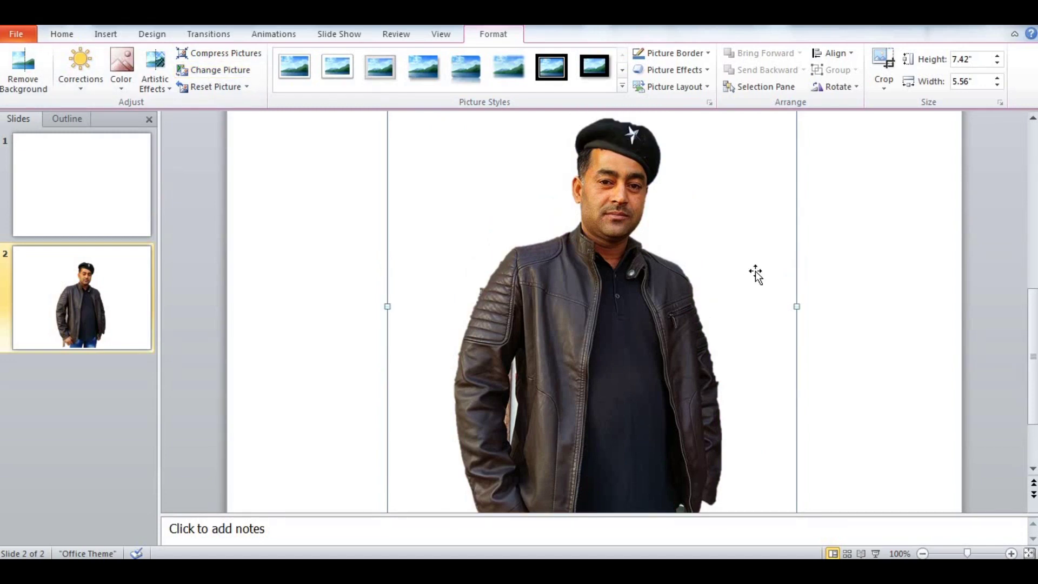
left_click_drag(1033, 337, 1033, 346)
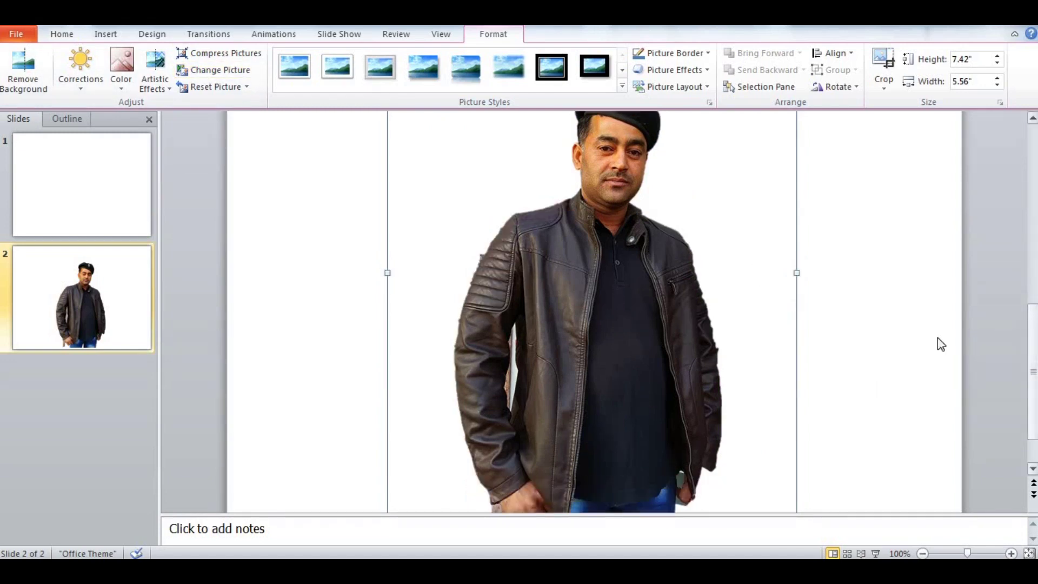
scroll(887, 328, "down", 1, "ctrl")
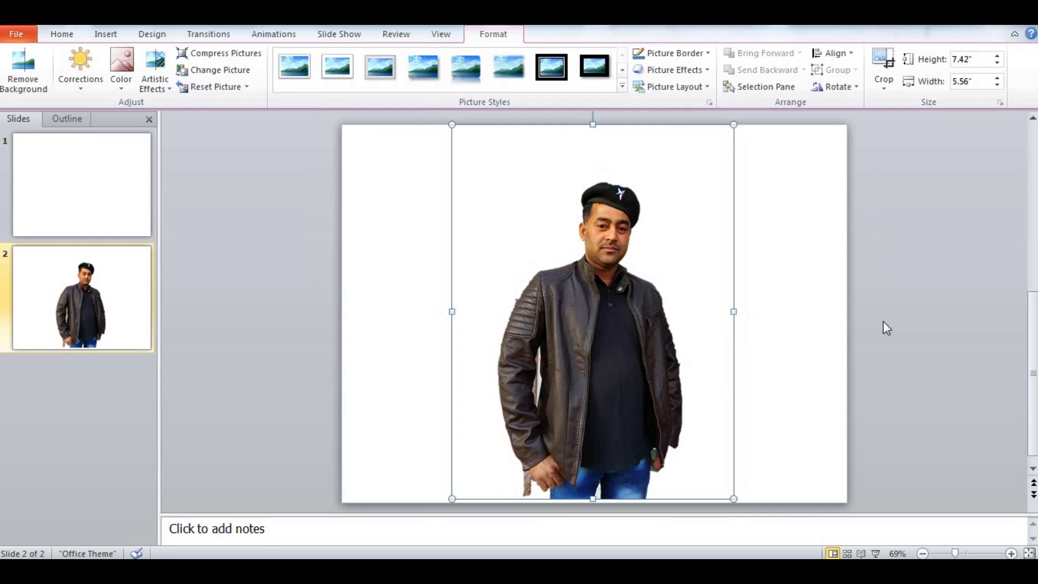
right_click(524, 208)
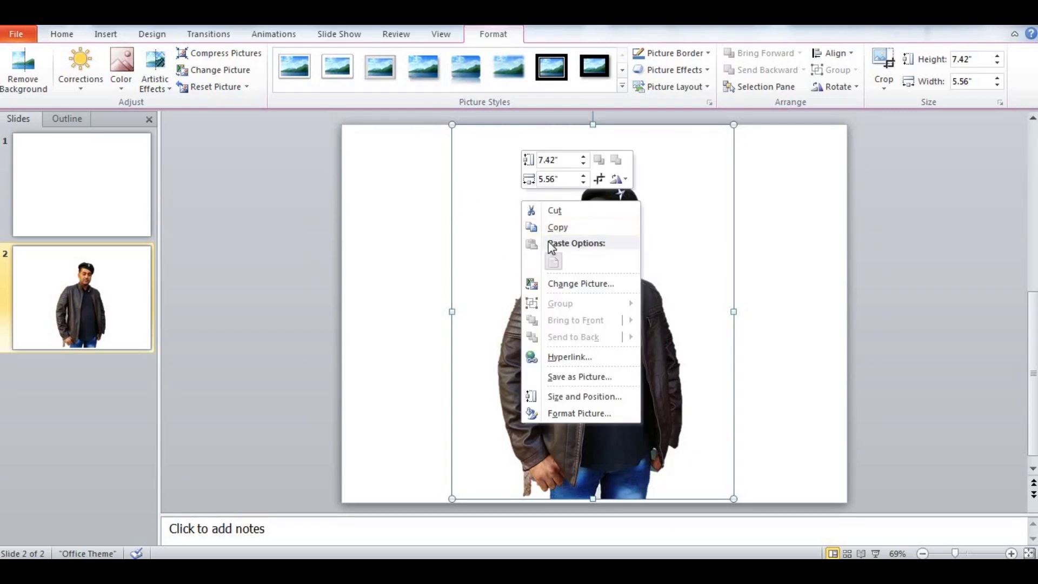
Step: Save the cut-out man as the PNG picture 'edit new' in the Documents library
left_click(578, 378)
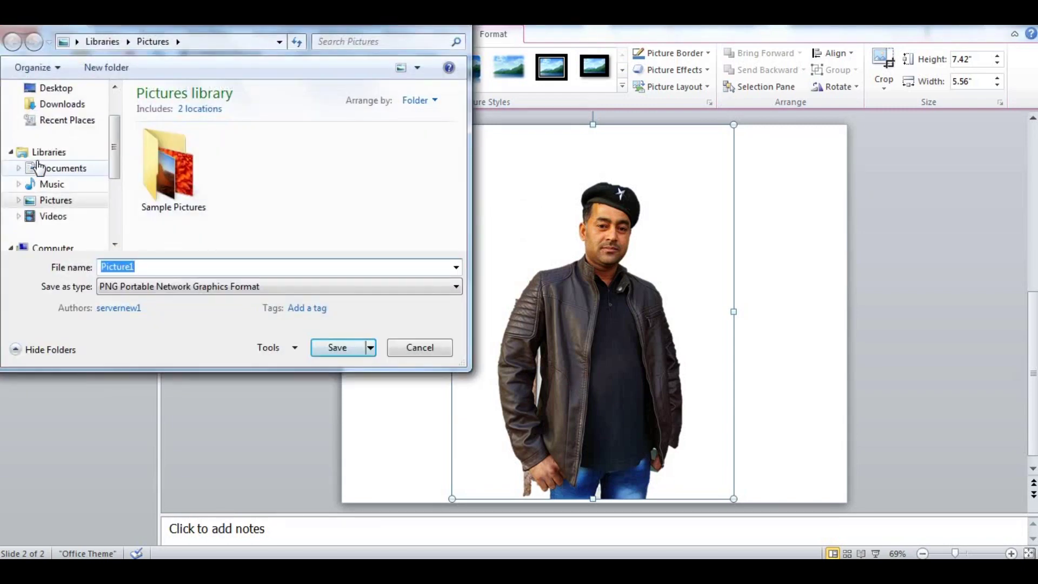
left_click(38, 168)
double_click(144, 267)
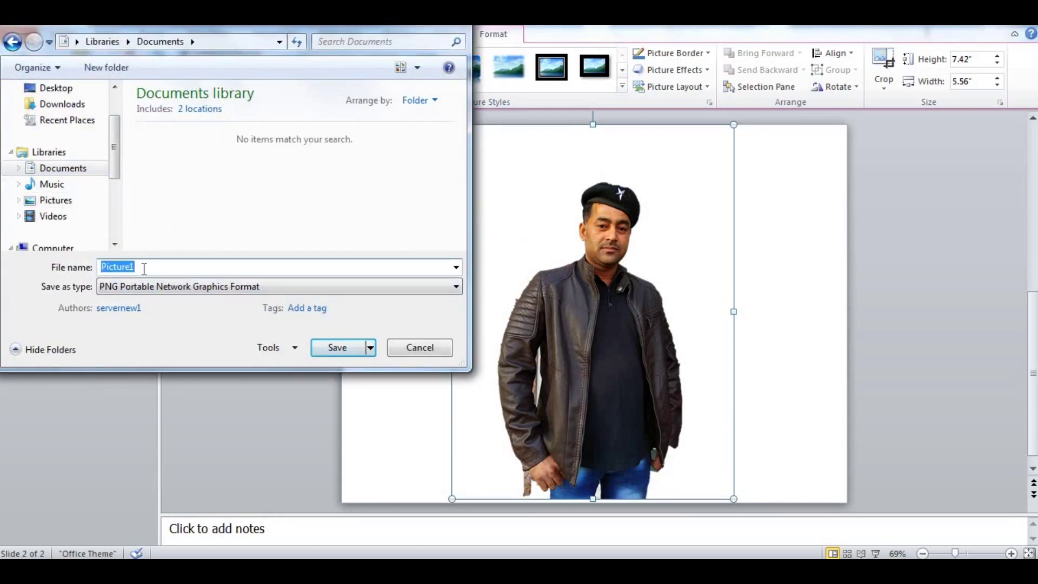
type("e")
left_click(337, 347)
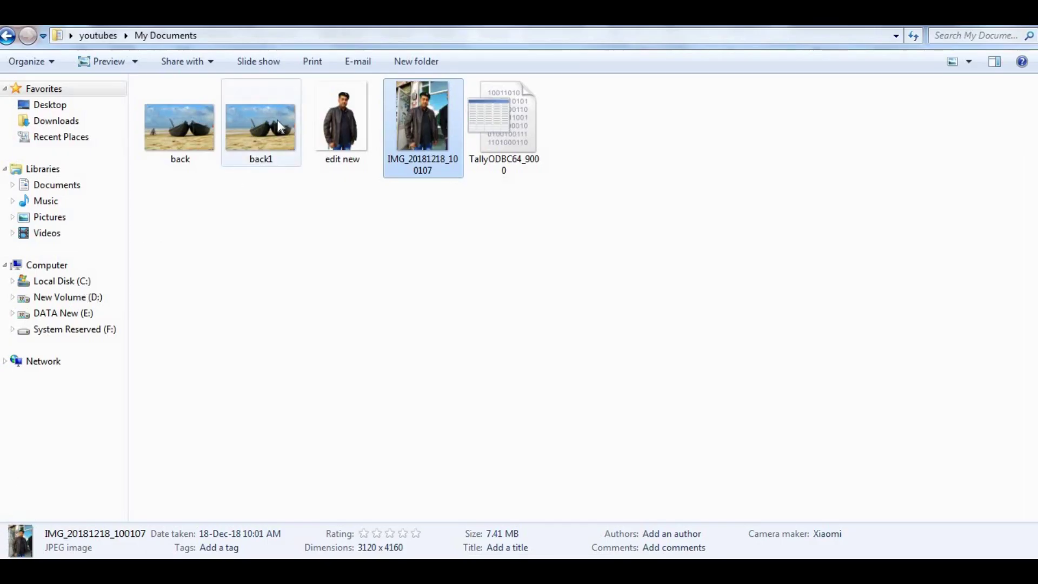
Step: Preview the back1 beach picture in Photo Viewer, close it and return to PowerPoint
left_click(278, 119)
double_click(278, 119)
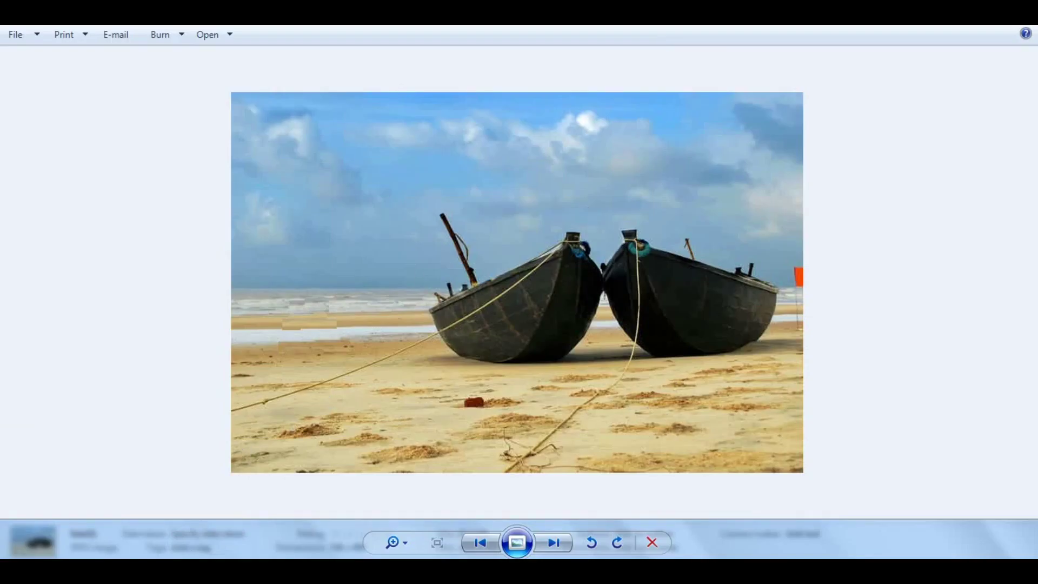
key("alt+F4")
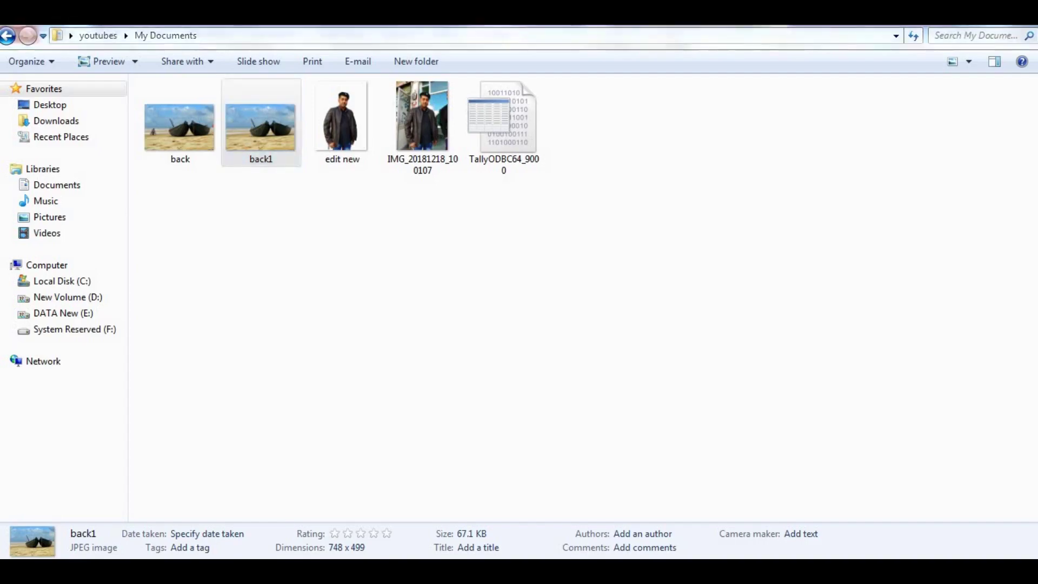
key("alt+Tab")
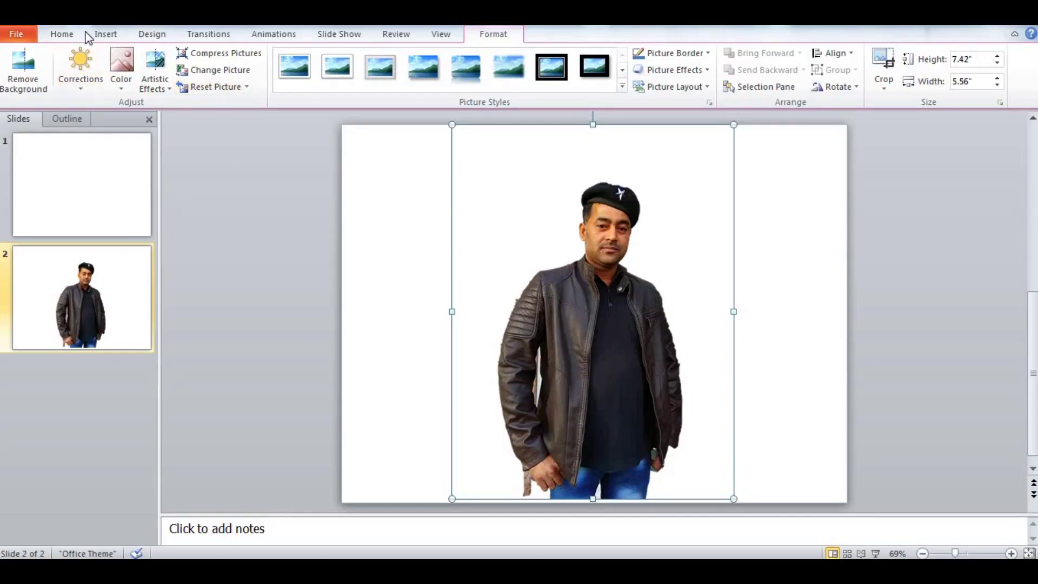
Step: Insert the back1 beach picture from Documents onto slide 2
left_click(104, 34)
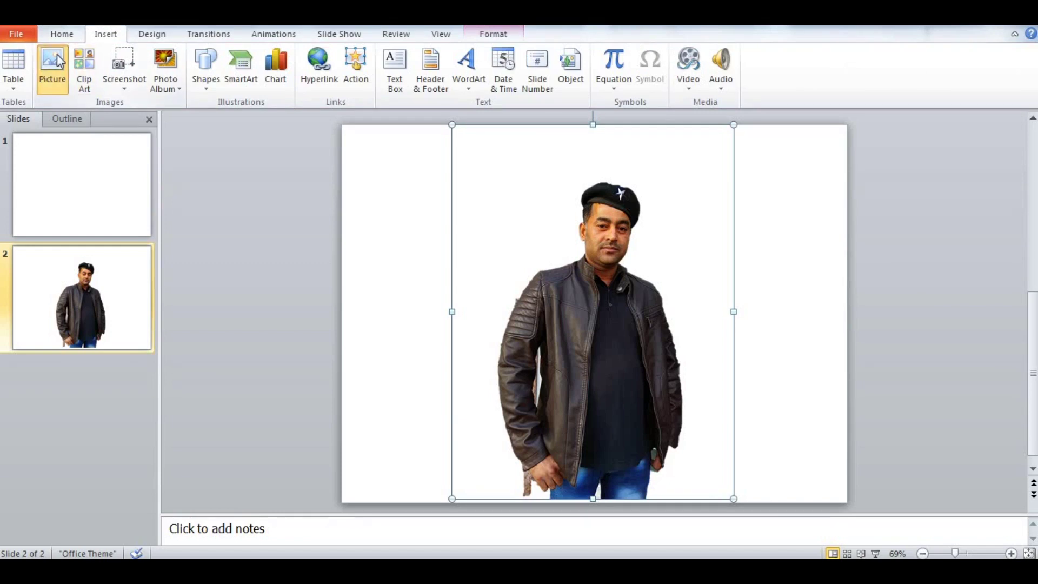
left_click(53, 61)
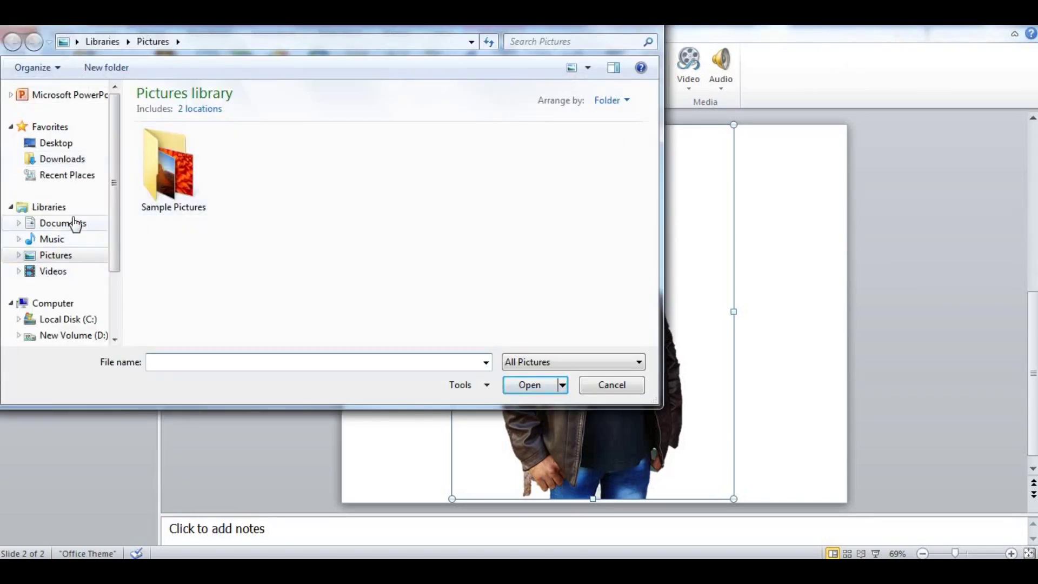
left_click(88, 229)
double_click(252, 158)
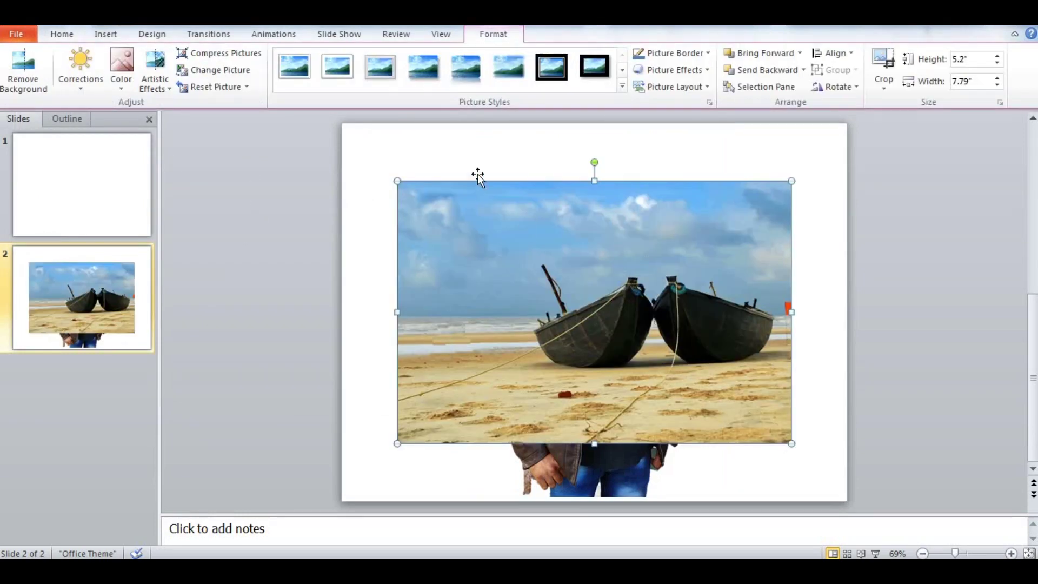
Step: Stretch the beach picture to fill the slide at 7.52" by 9.96" and send it behind the man
left_click_drag(516, 181, 463, 123)
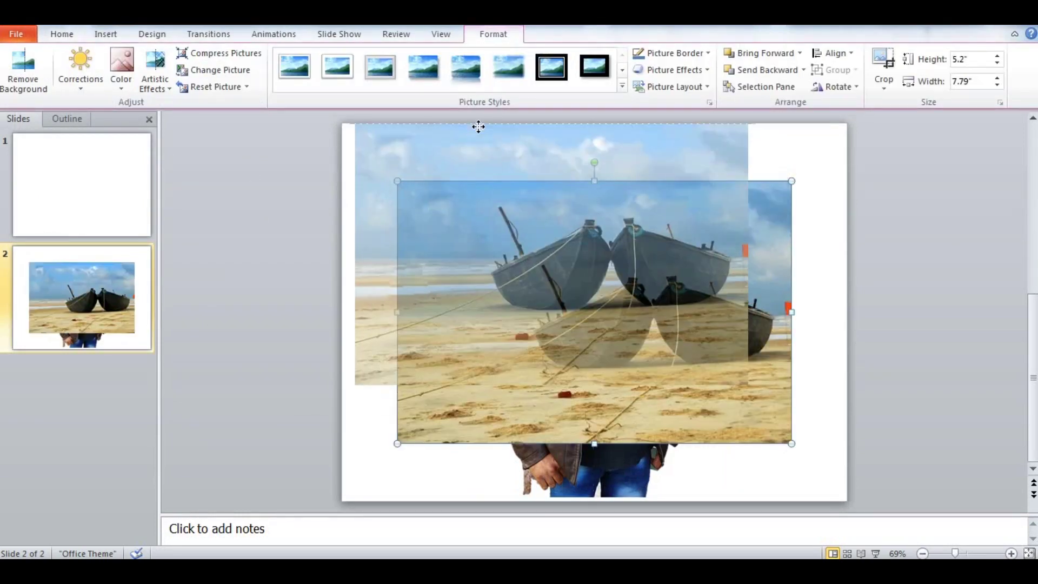
left_click_drag(738, 385, 799, 456)
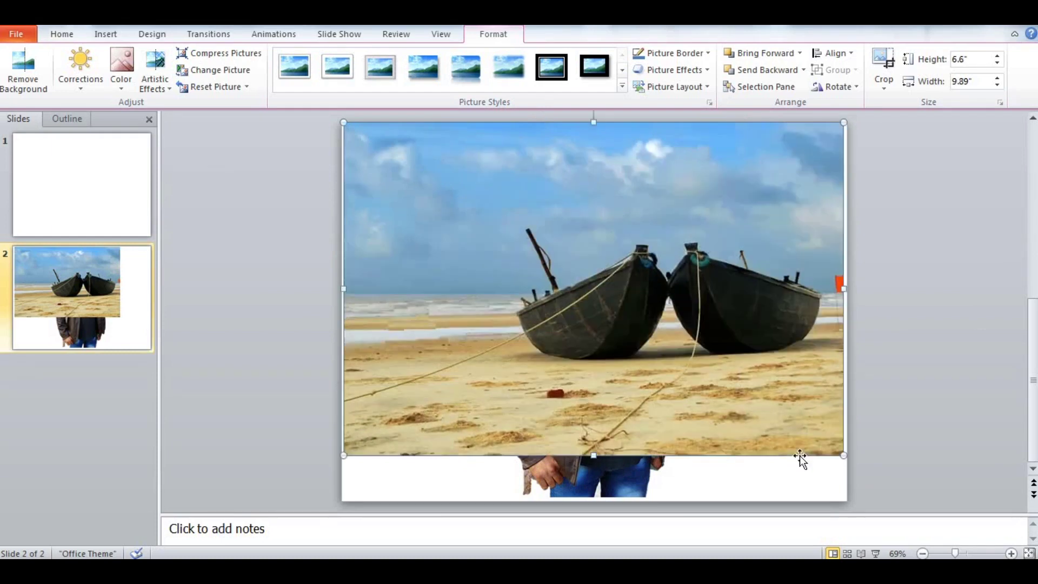
left_click_drag(594, 456, 595, 501)
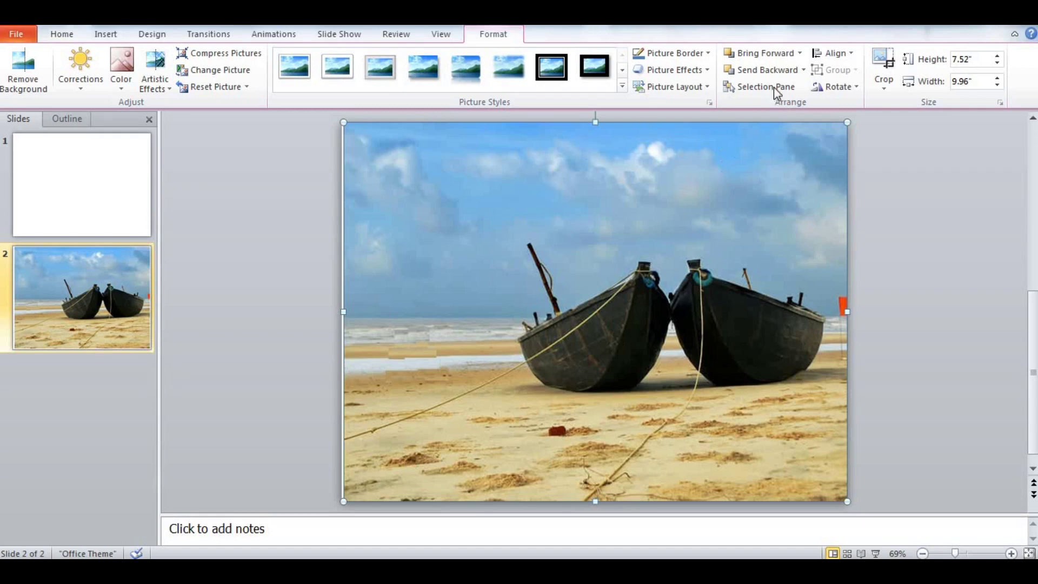
left_click(795, 78)
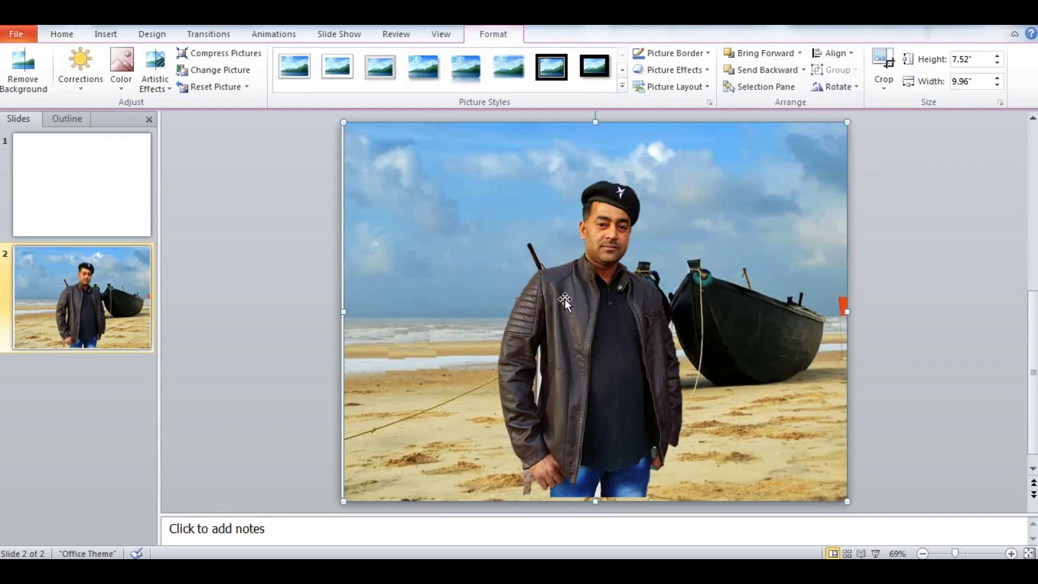
Step: Move the man left of the boats, shrink him, lower him onto the sand, then select both pictures
left_click_drag(566, 297, 434, 283)
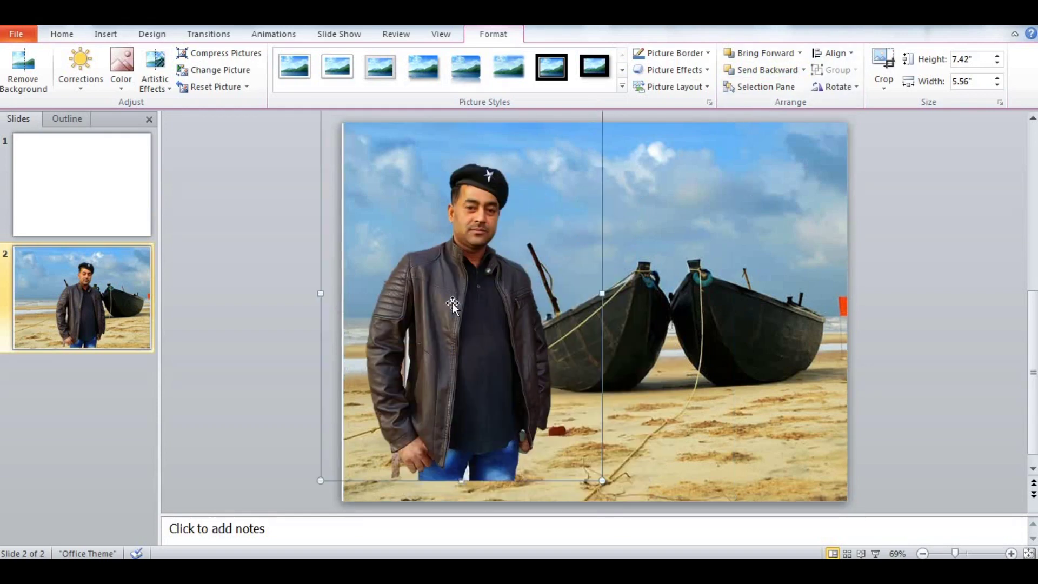
left_click_drag(602, 480, 528, 382)
mouse_move(427, 252)
left_mouse_down()
mouse_move(439, 373)
mouse_move(457, 412)
left_mouse_up()
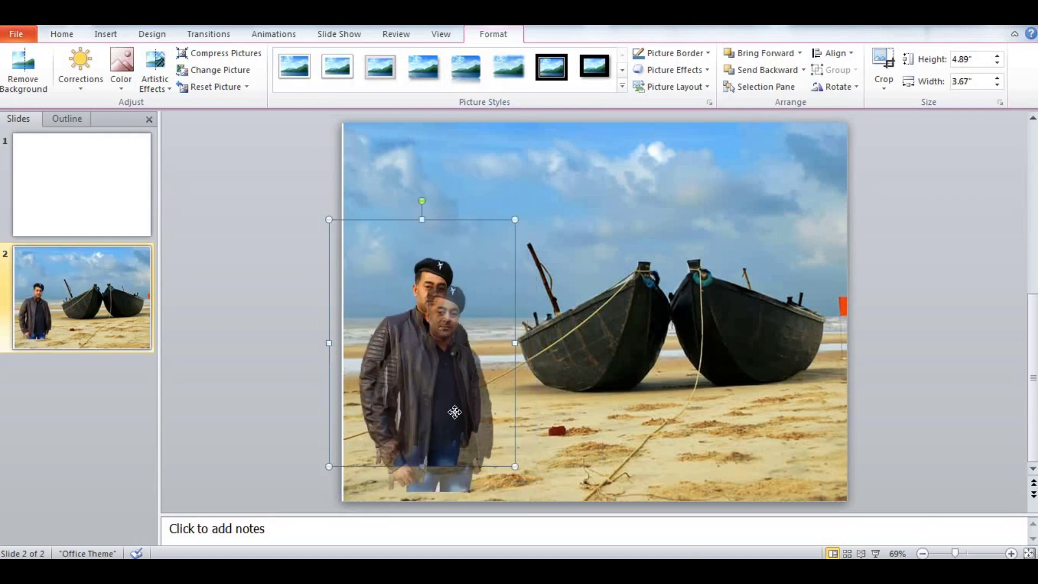
left_click(703, 206)
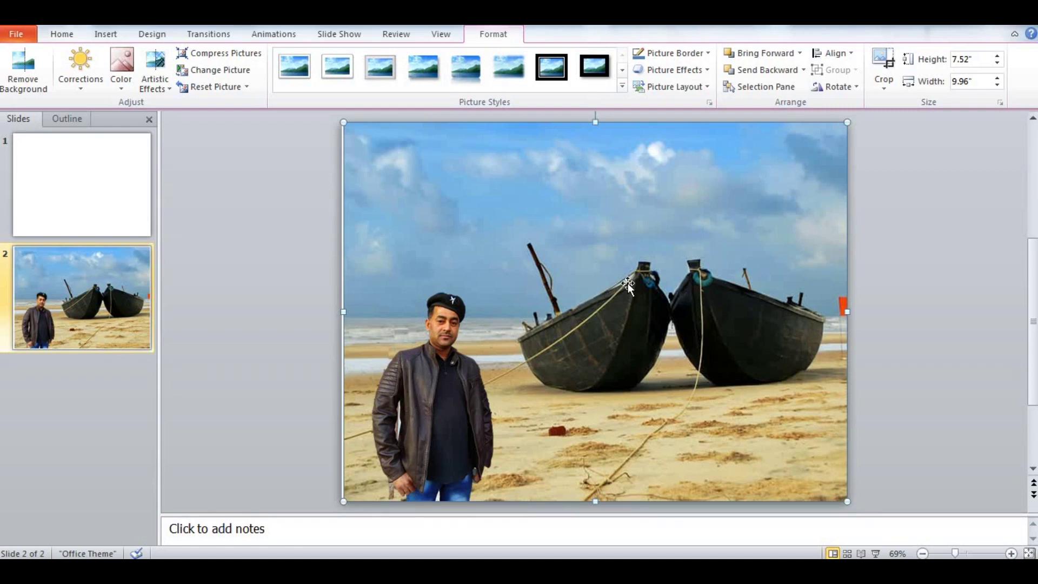
key("ctrl+a")
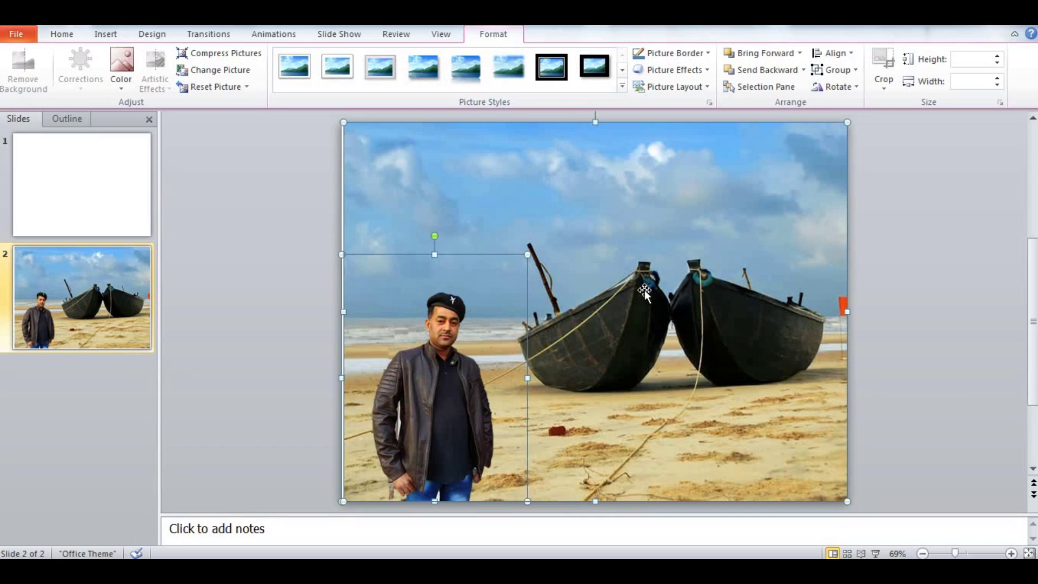
Step: Group the man and beach pictures into a single 7.52" by 10" object
right_click(705, 190)
mouse_move(743, 267)
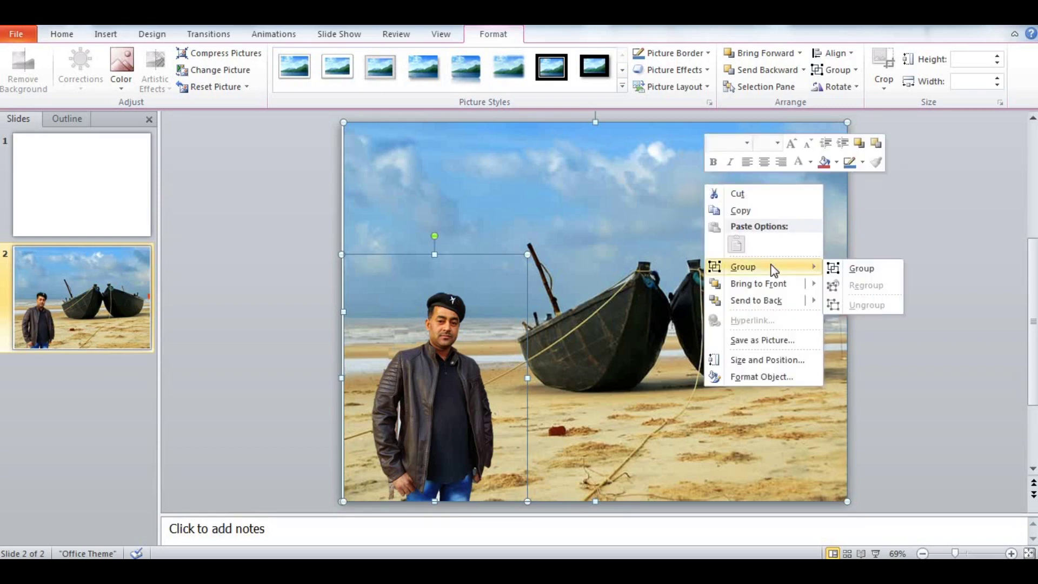
left_click(860, 269)
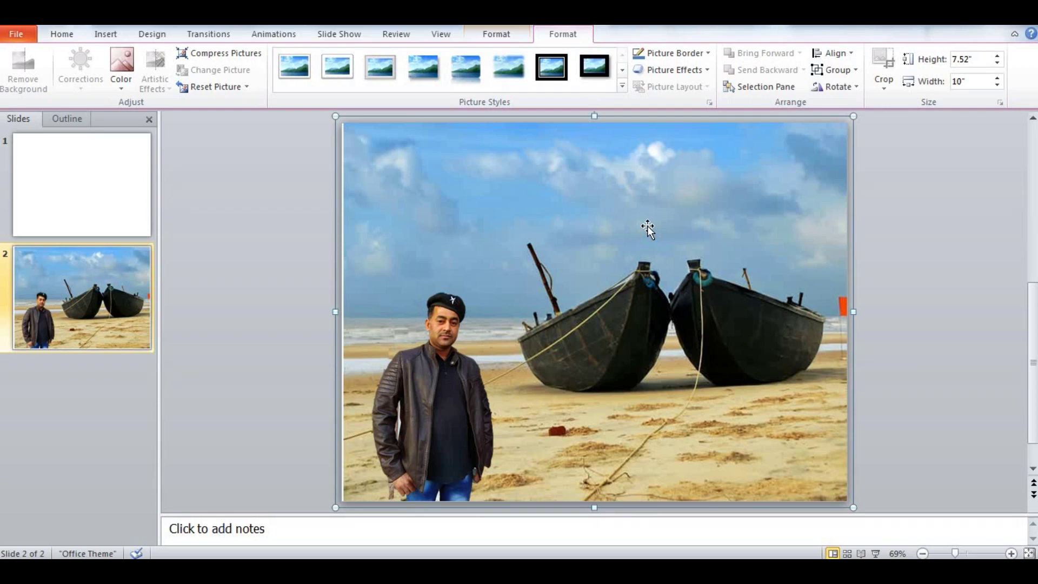
left_click_drag(648, 227, 616, 187)
Step: Save the grouped picture as a JPEG File Interchange Format image named 'edit new 1' in Documents
right_click(626, 403)
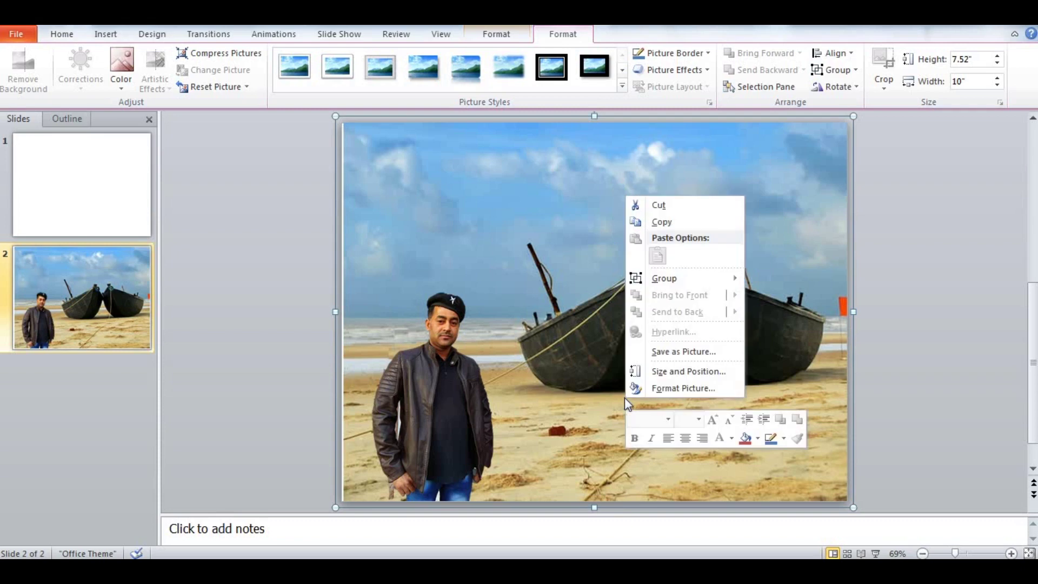
left_click(684, 352)
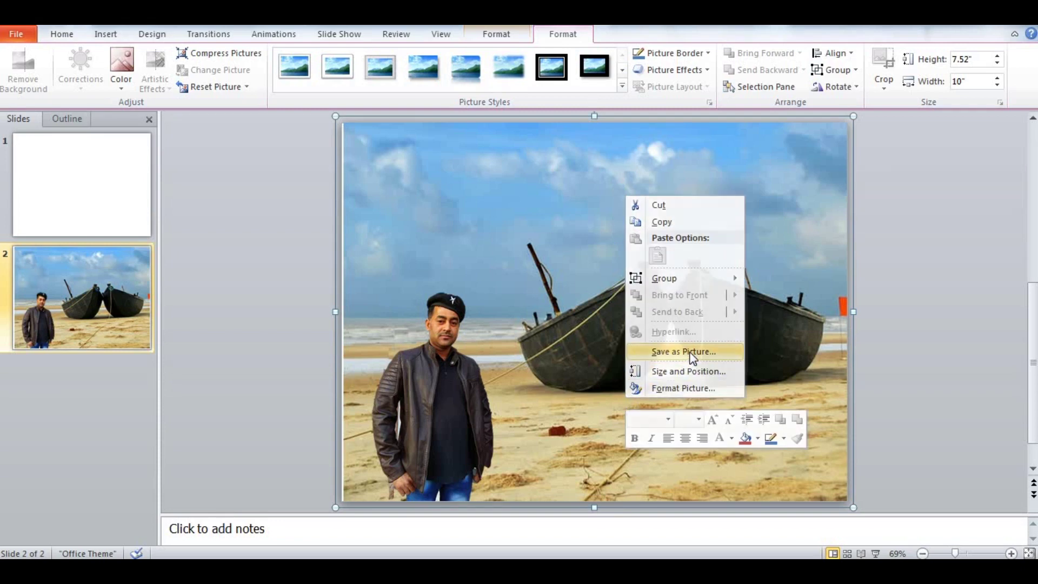
type("Edit new 1")
key("BackSpace")
key("BackSpace")
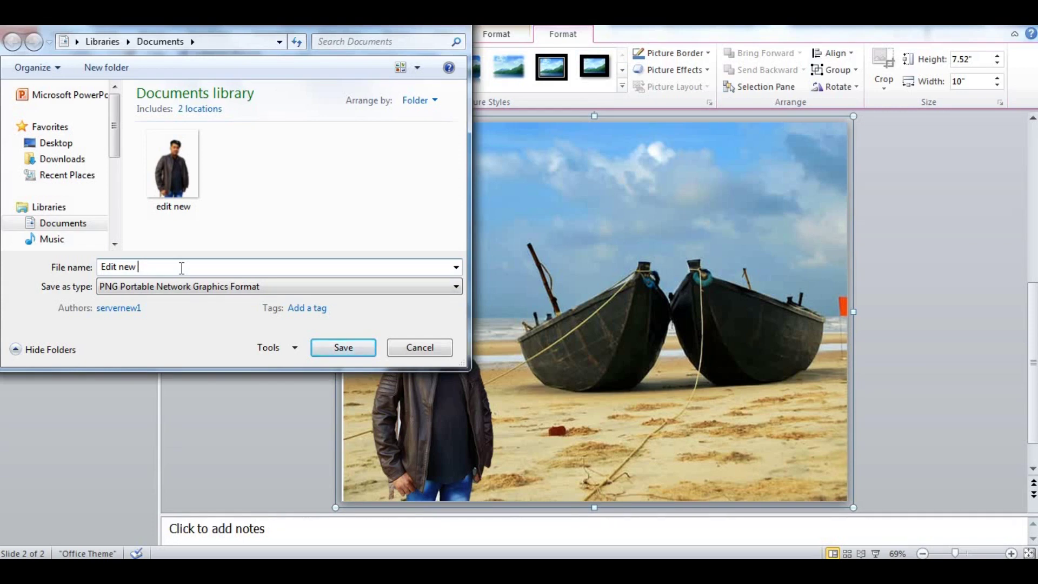
key("BackSpace")
key("BackSpace")
key("BackSpace")
type("edit")
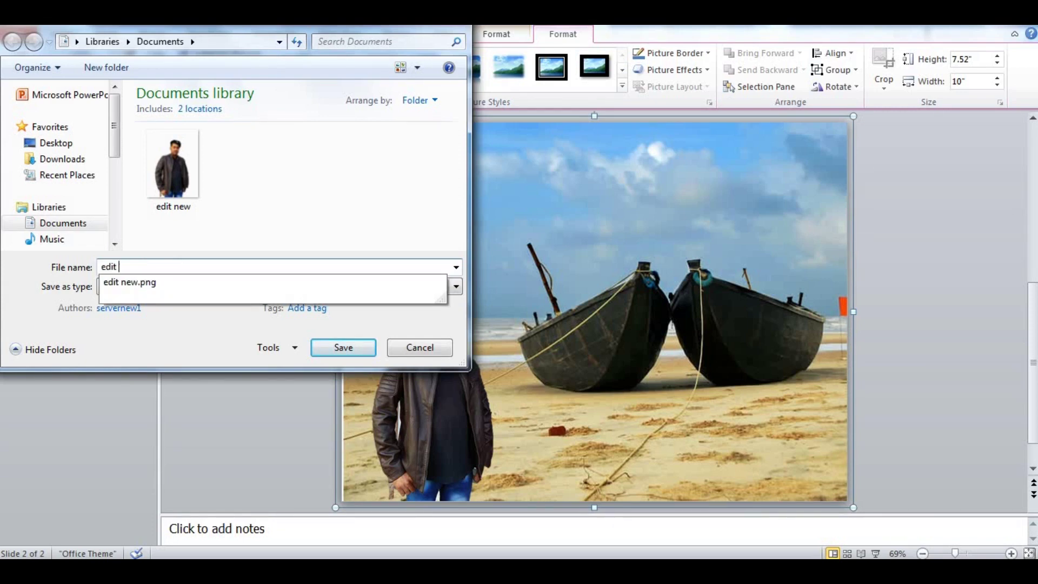
type(" new 1")
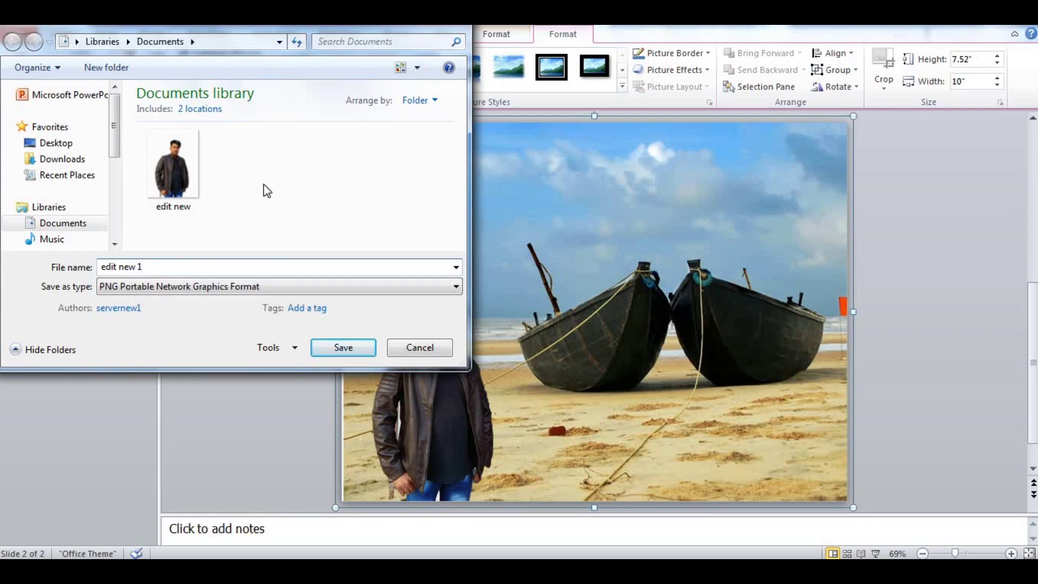
left_click(175, 292)
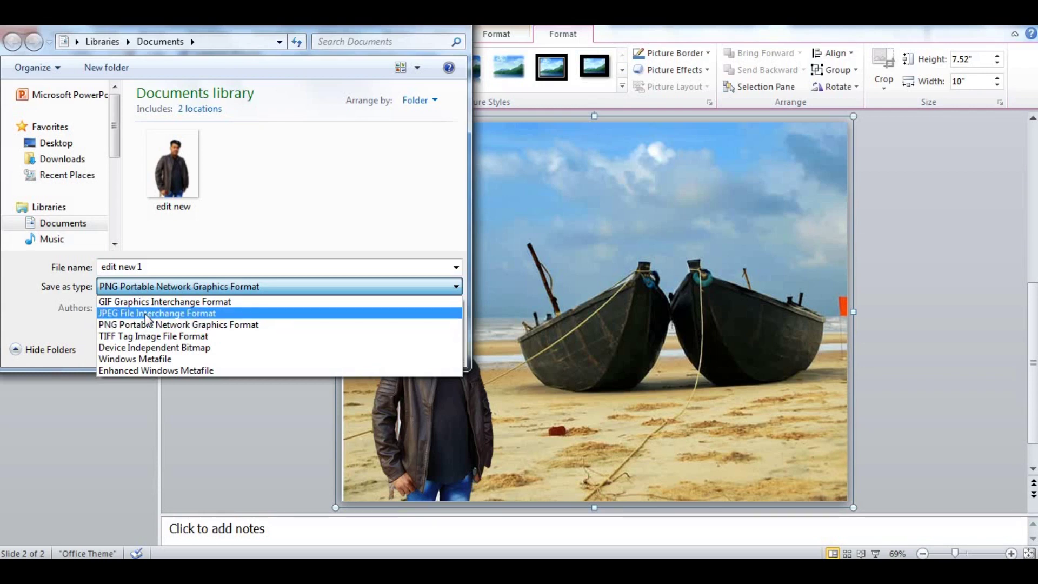
left_click(149, 314)
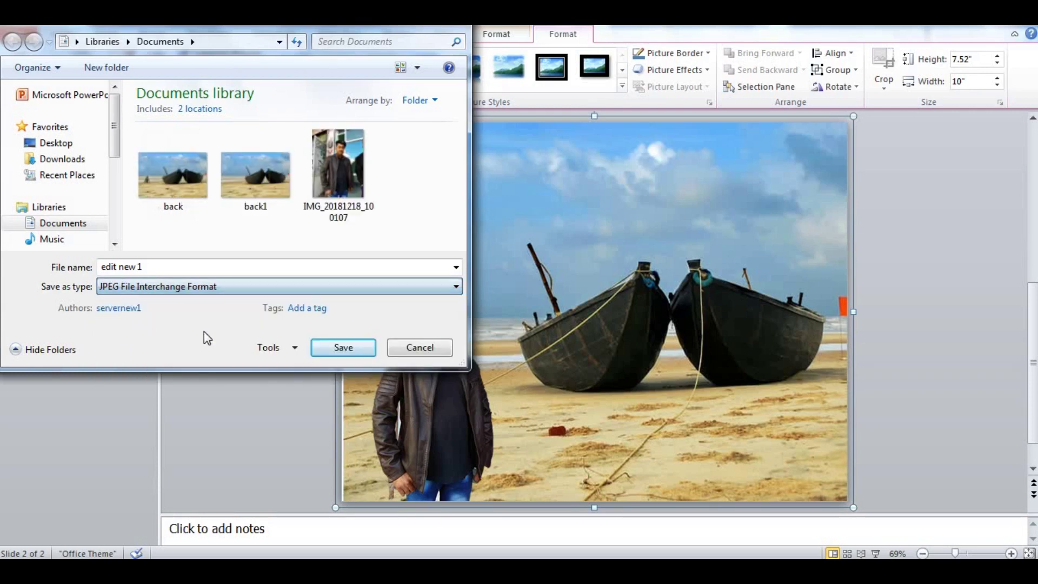
left_click(343, 347)
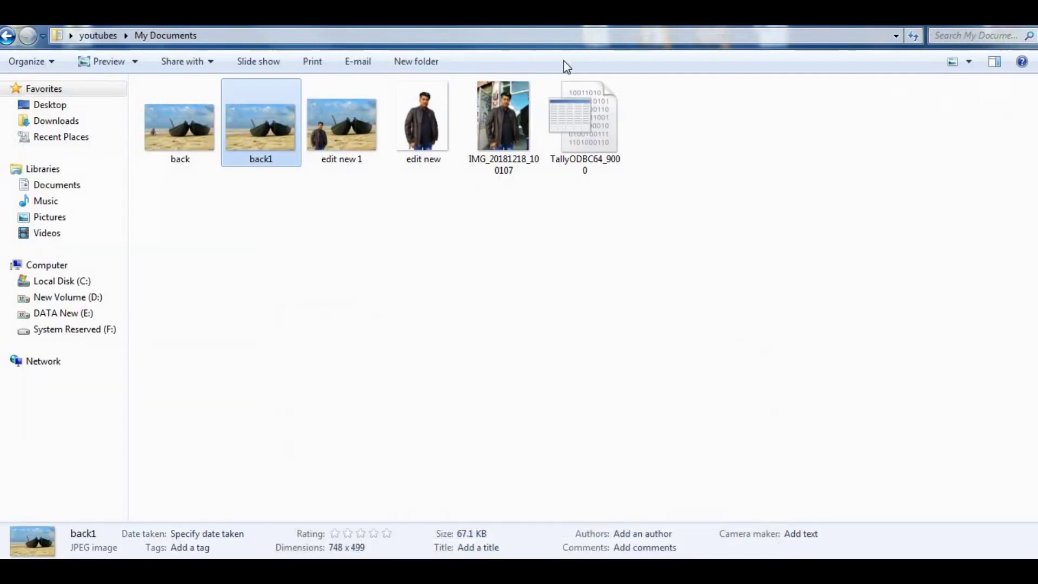
Step: View the original man photo in Photo Viewer, then the beach composite and the plain cut-out man
double_click(500, 116)
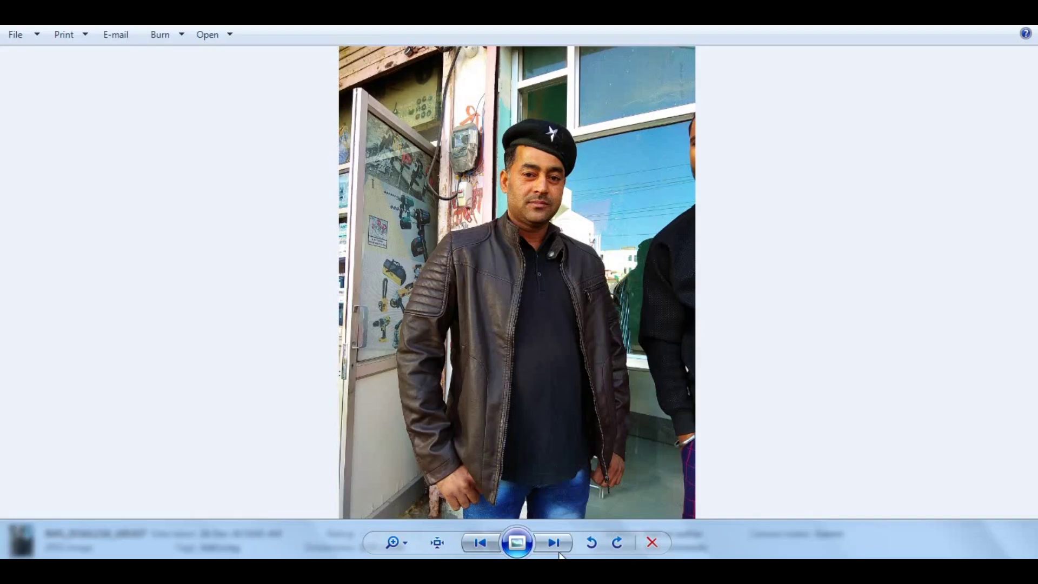
left_click(558, 545)
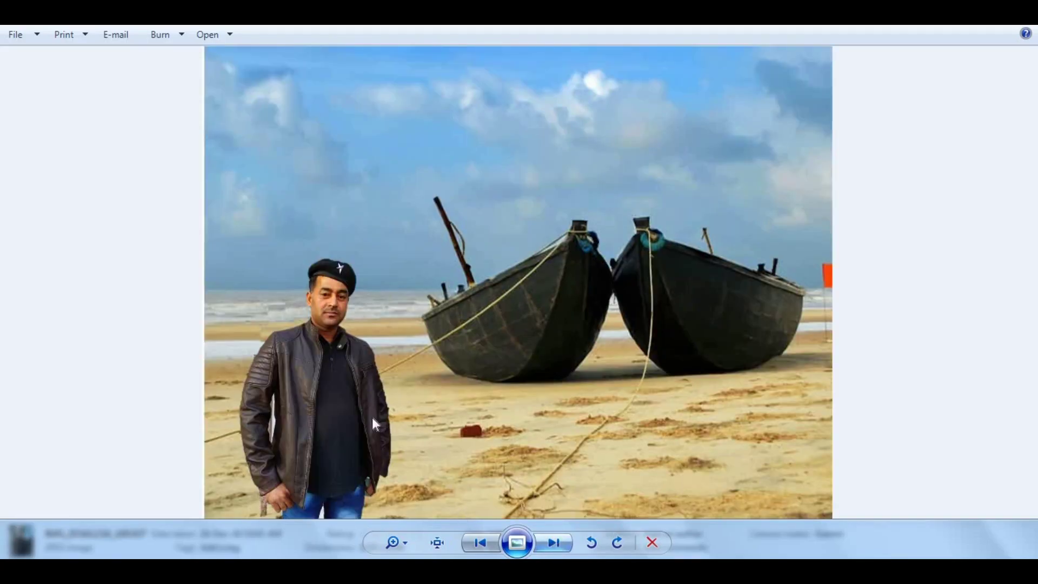
left_click(570, 541)
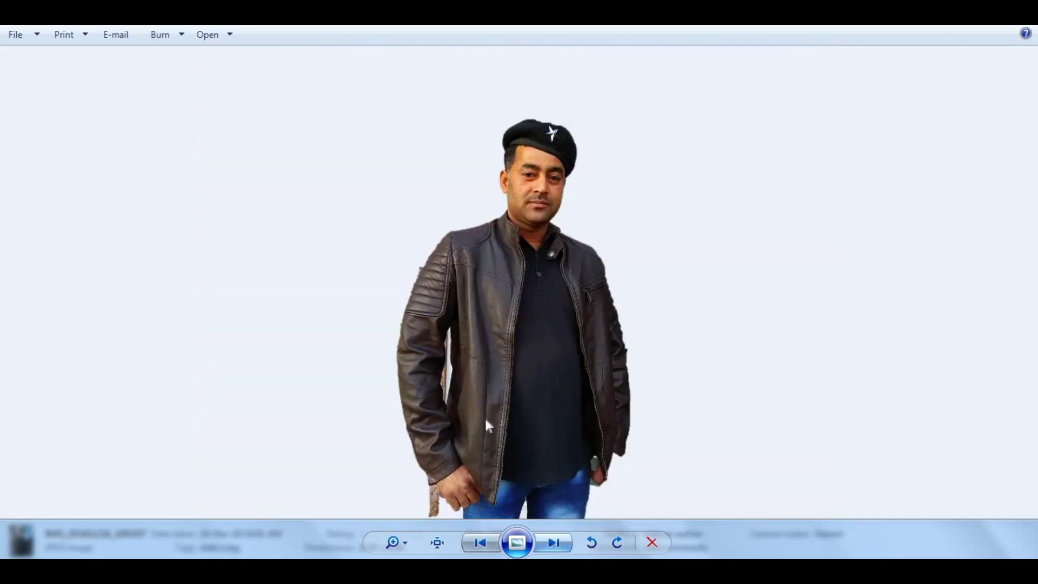